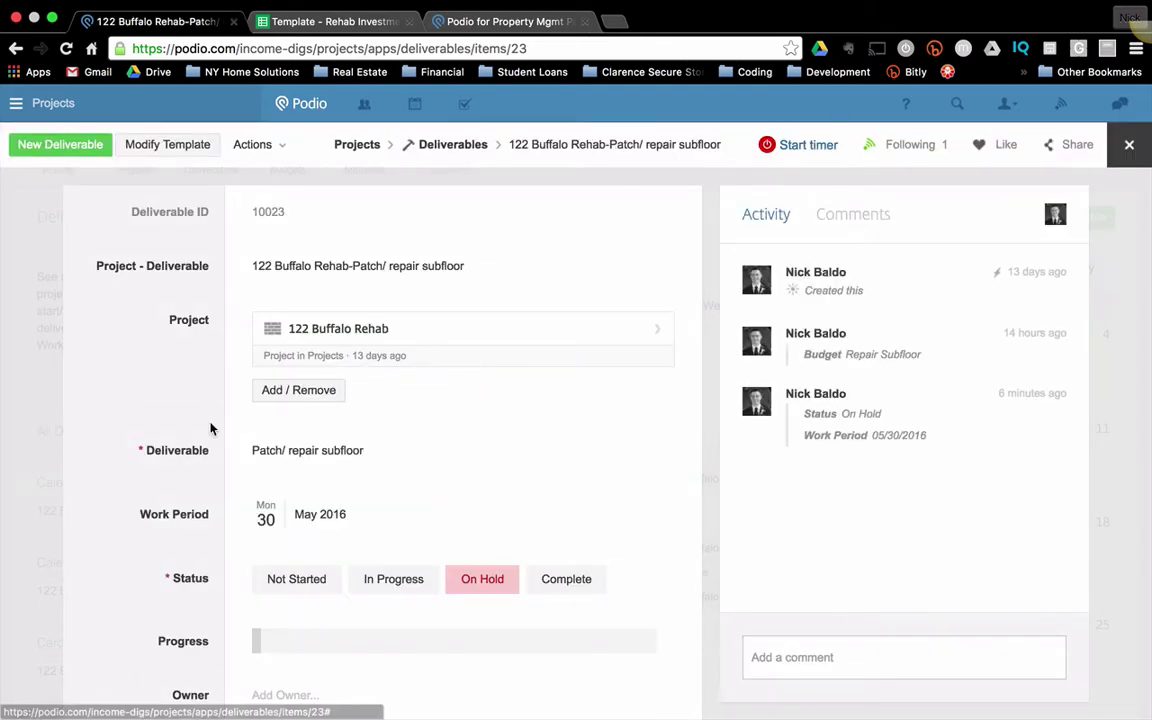
scroll(210, 429, down, 5)
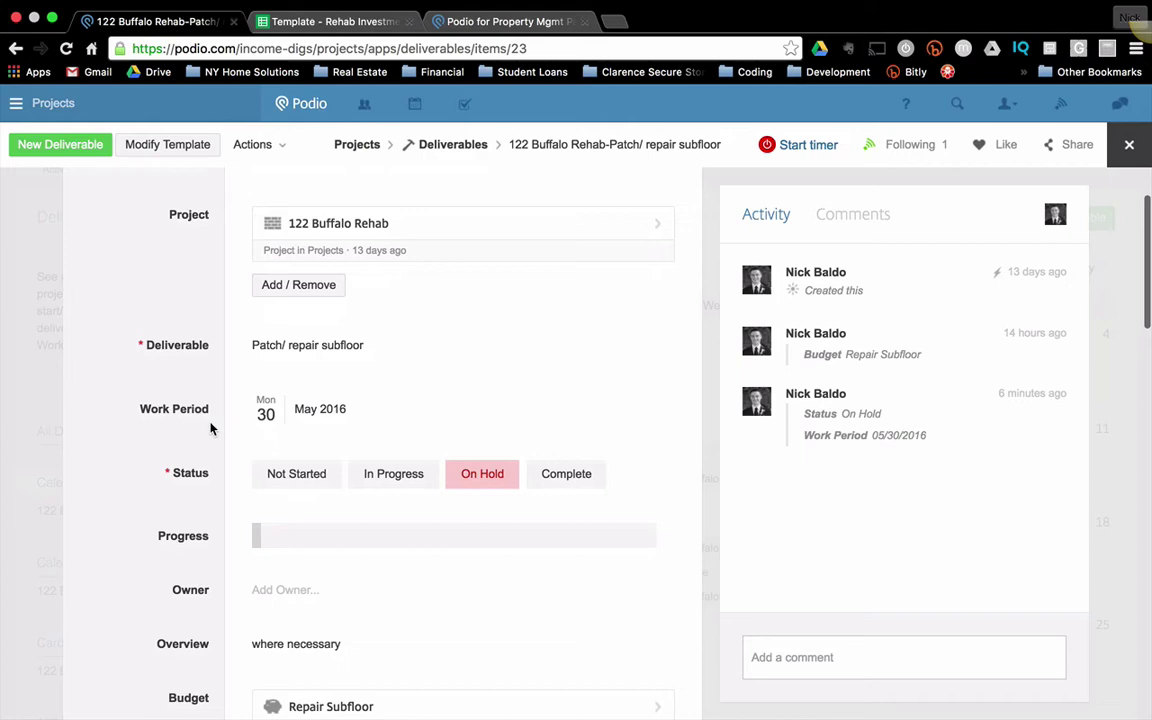
scroll(210, 429, down, 5)
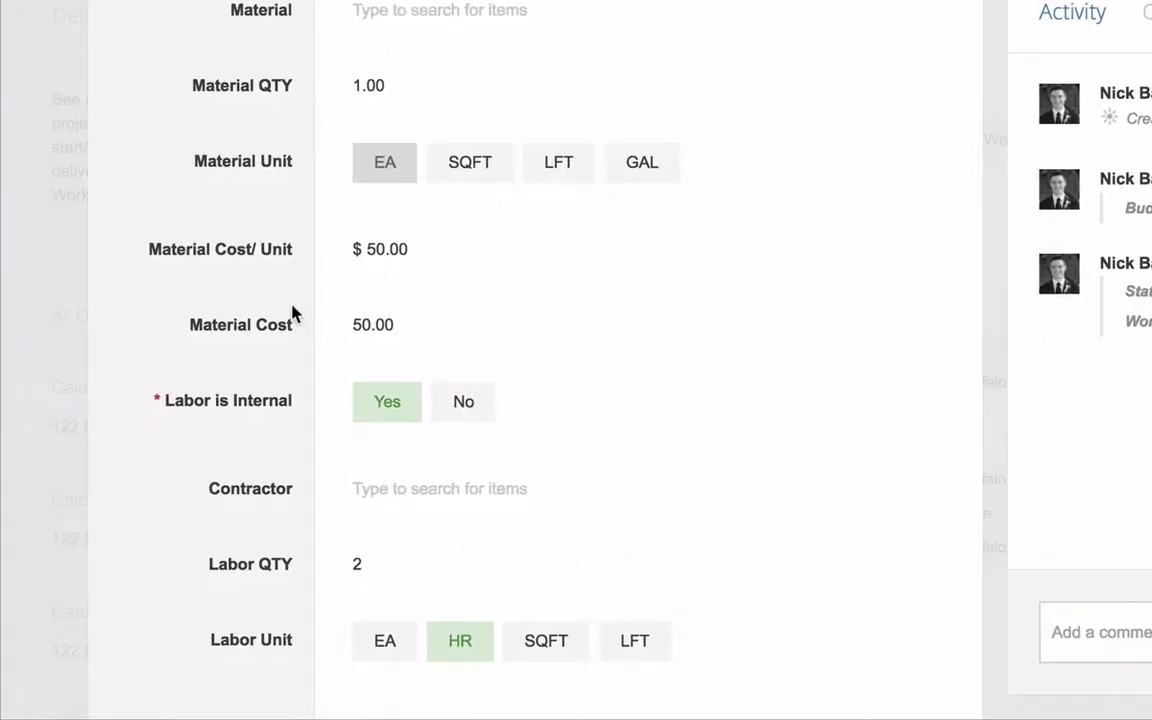
scroll(210, 430, down, 3)
scroll(296, 308, down, 3)
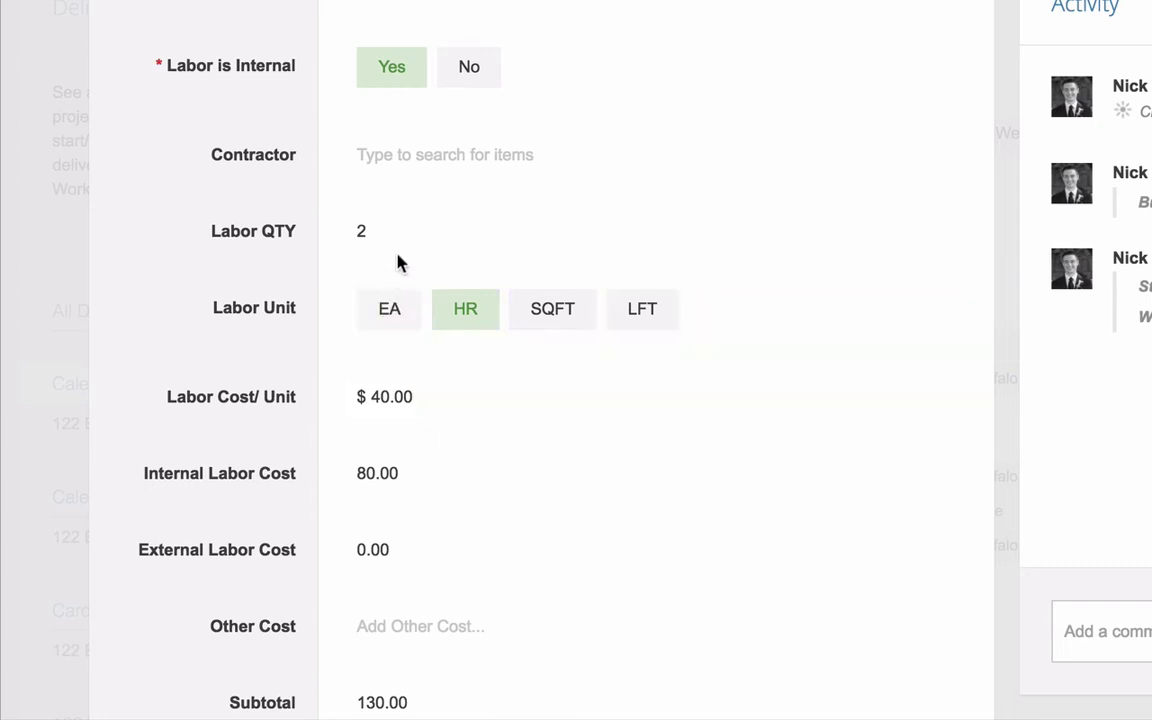
click(486, 74)
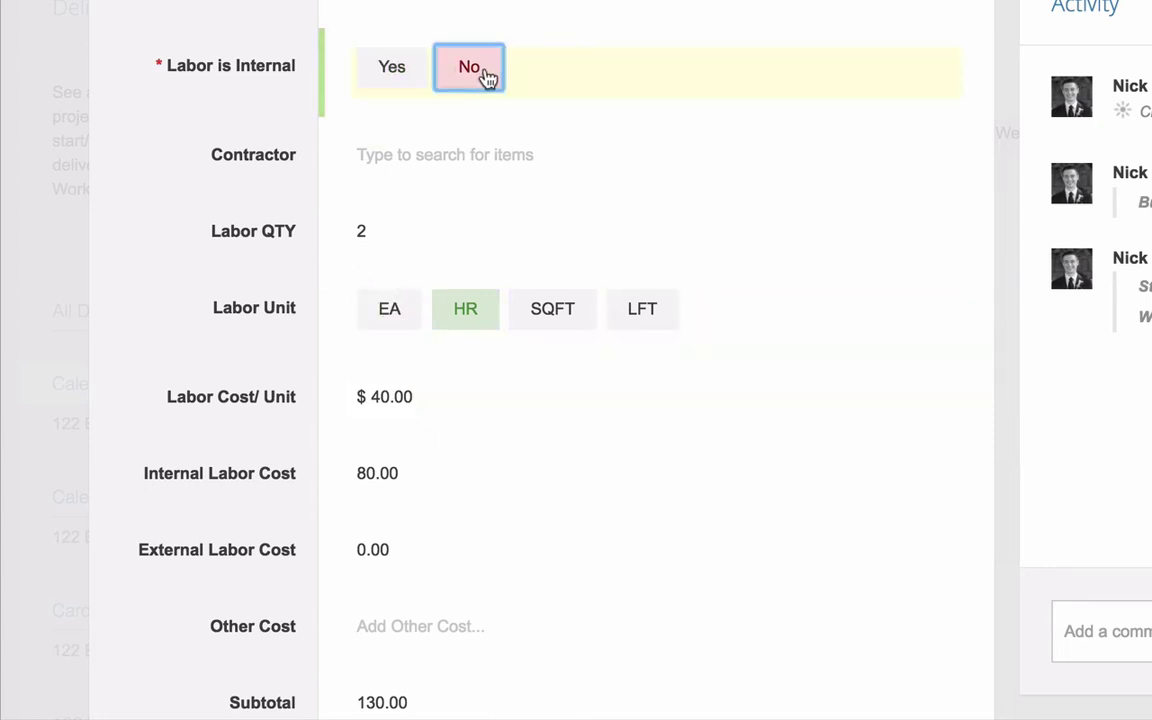
click(384, 80)
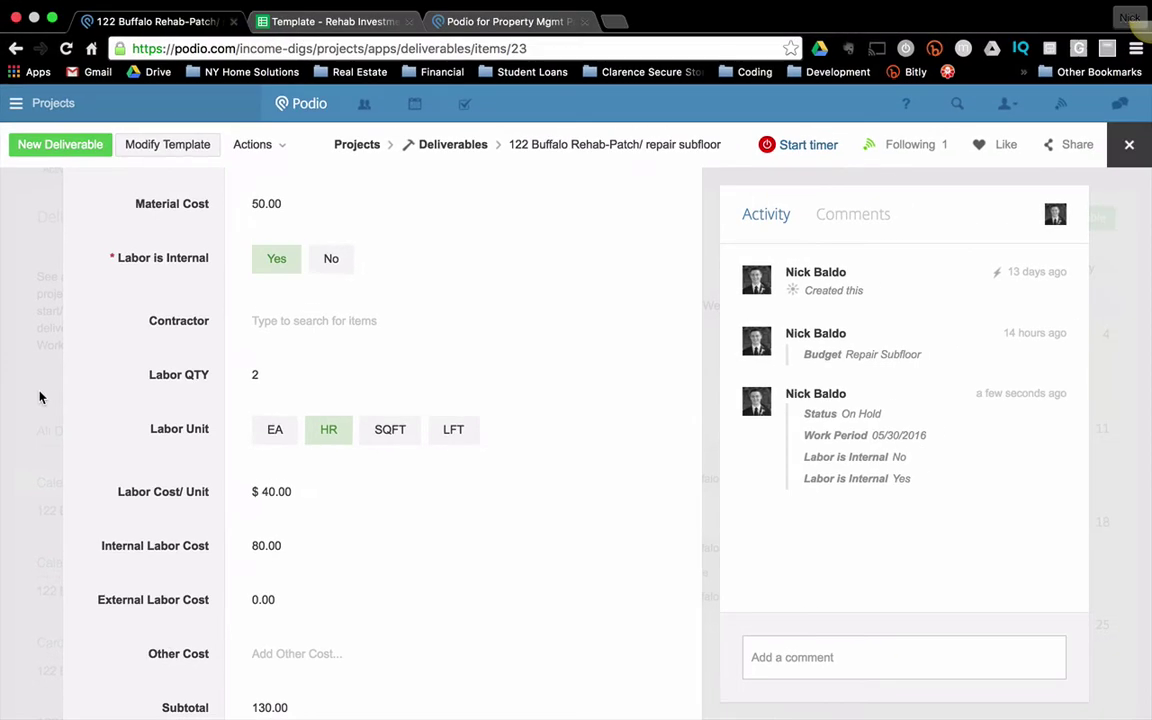
Step: Open the 122 Buffalo Rehab project and view its 14,657.50 budget and 3,010.00 Internal Labor
click(49, 270)
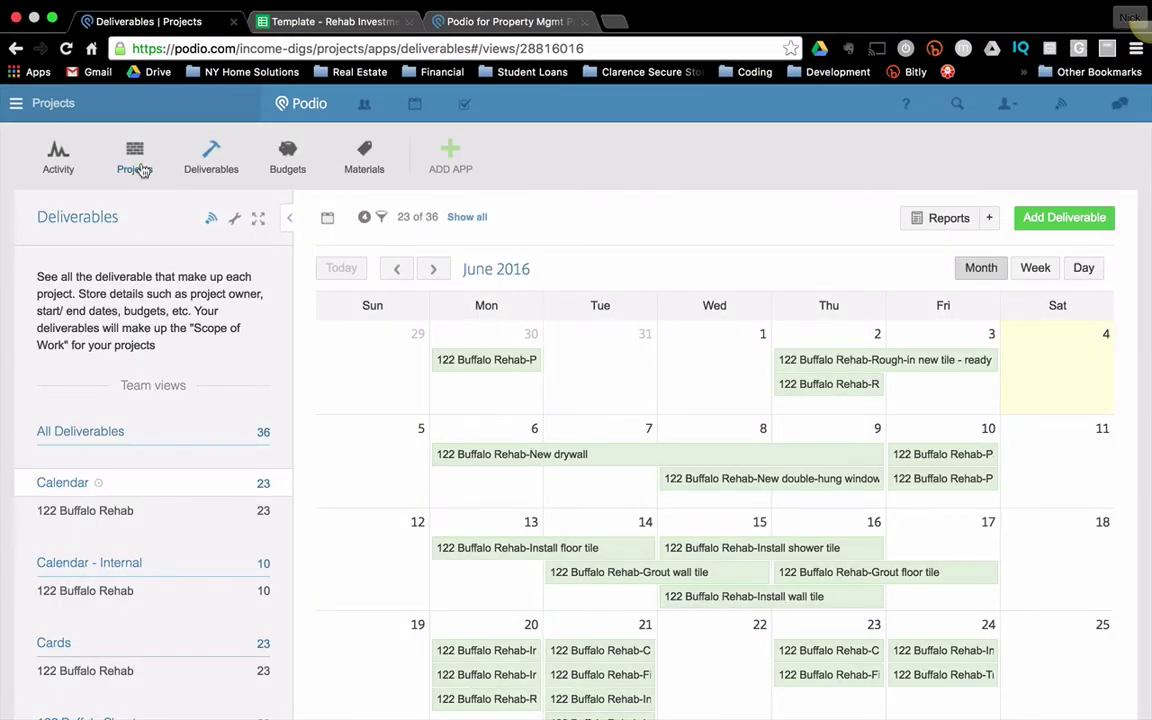
click(137, 164)
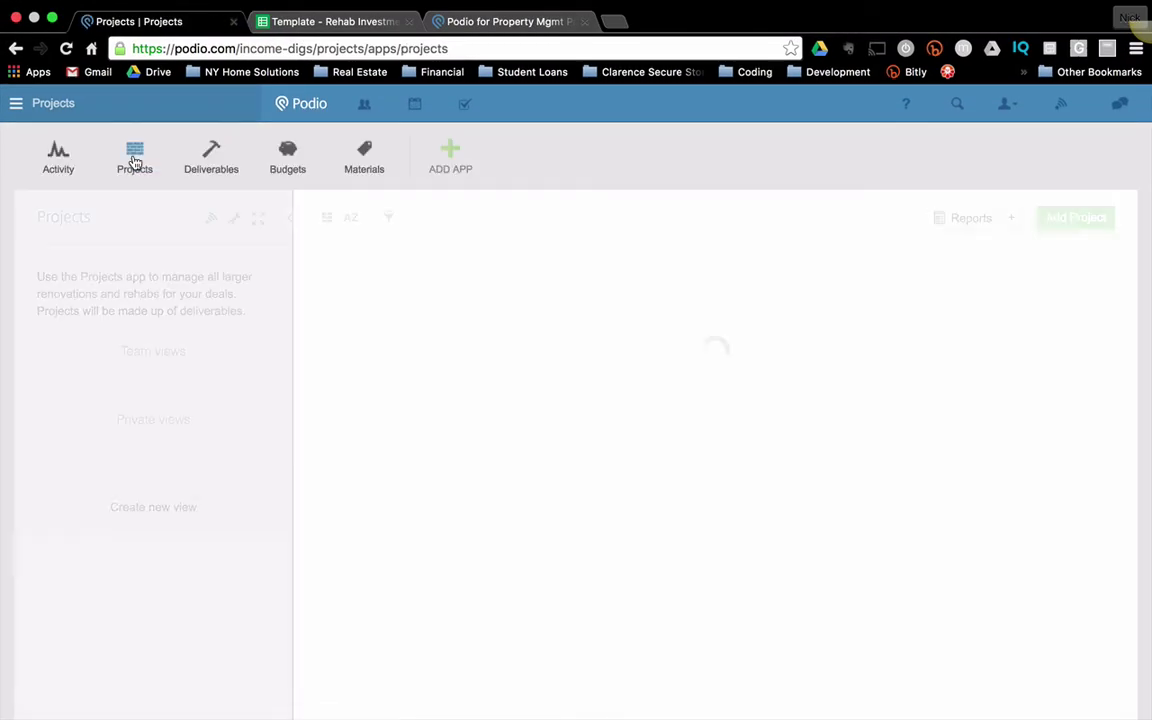
click(498, 404)
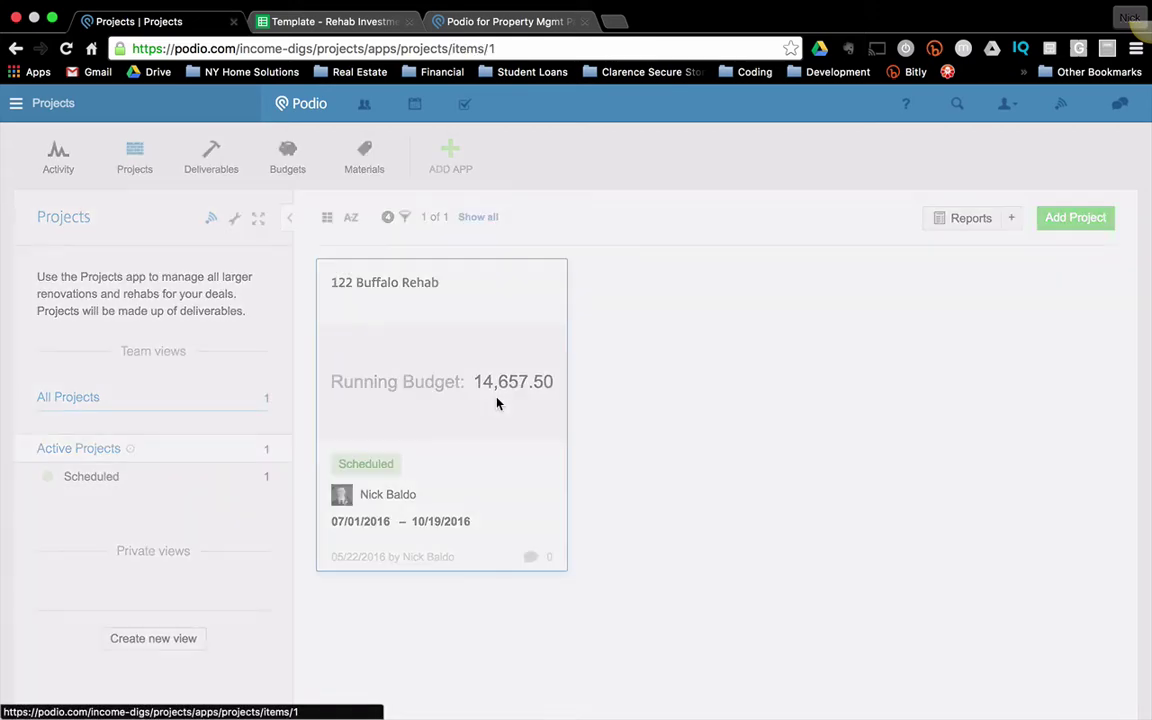
scroll(445, 398, down, 5)
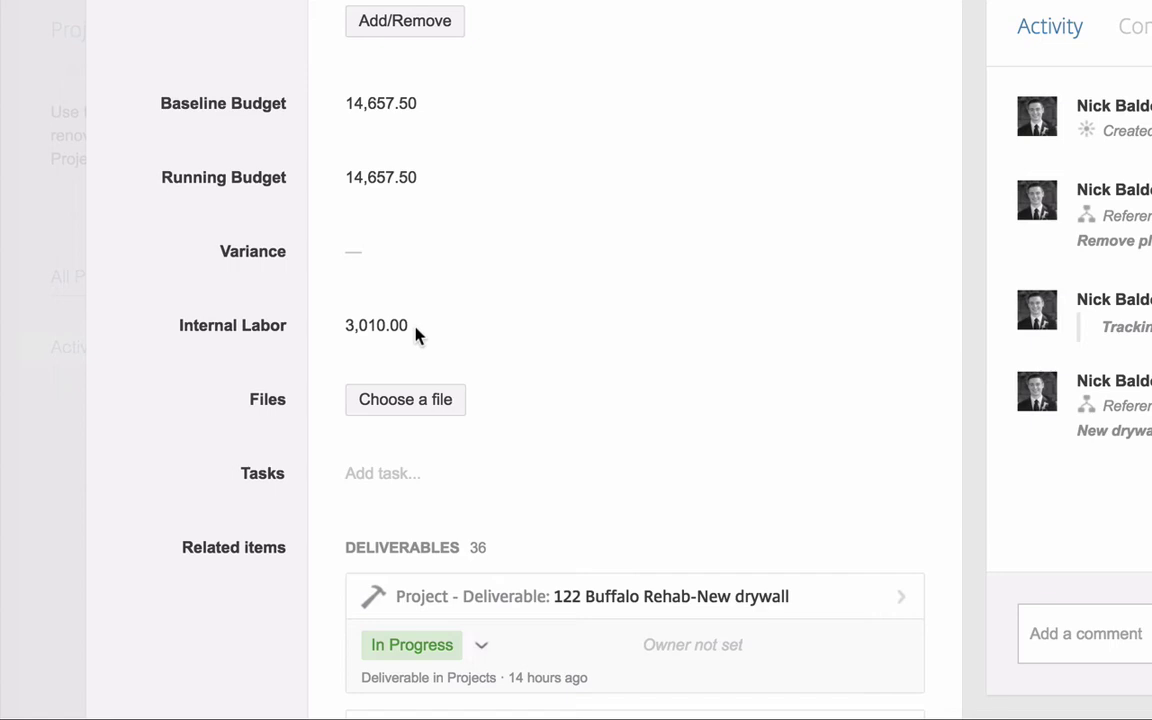
Step: Highlight the 3,010.00 Internal Labor total, then return to the Deliverables June 2016 calendar
drag(429, 331, 346, 329)
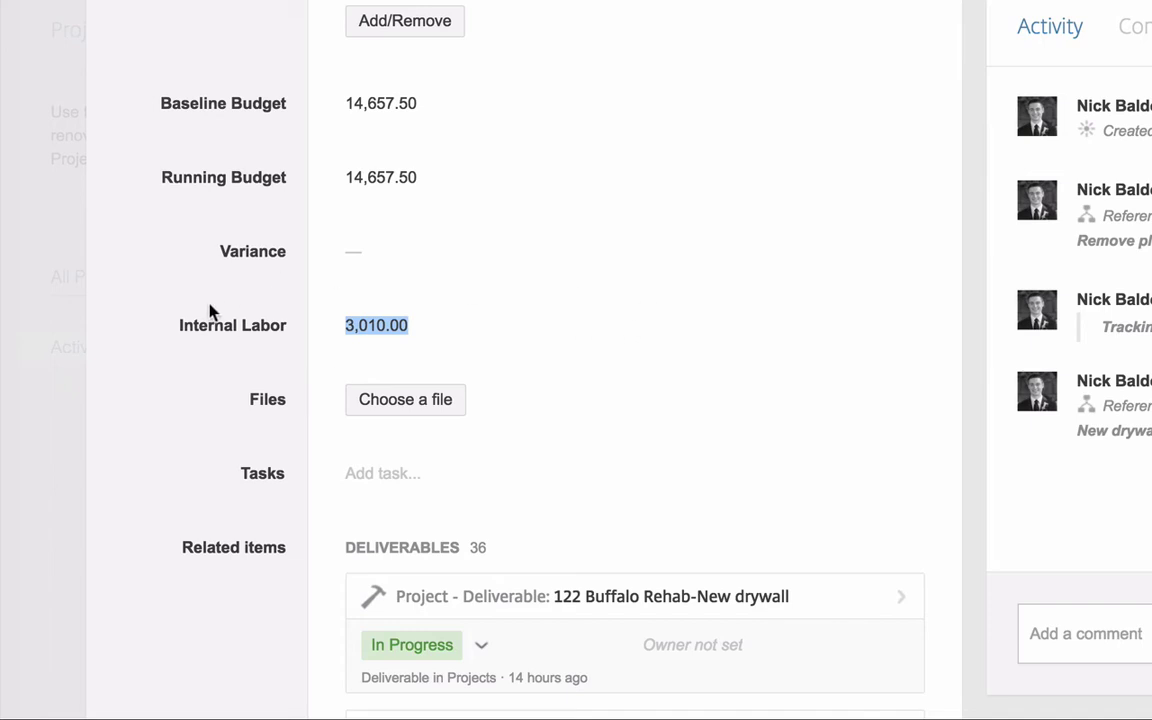
click(124, 285)
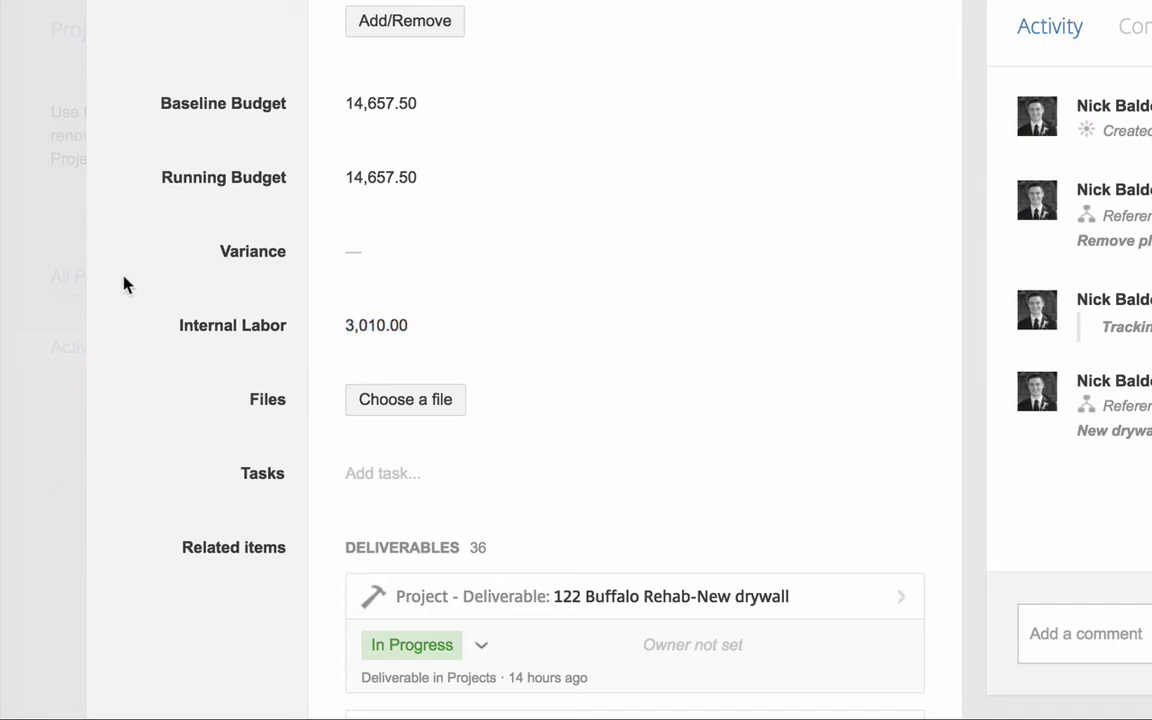
click(57, 258)
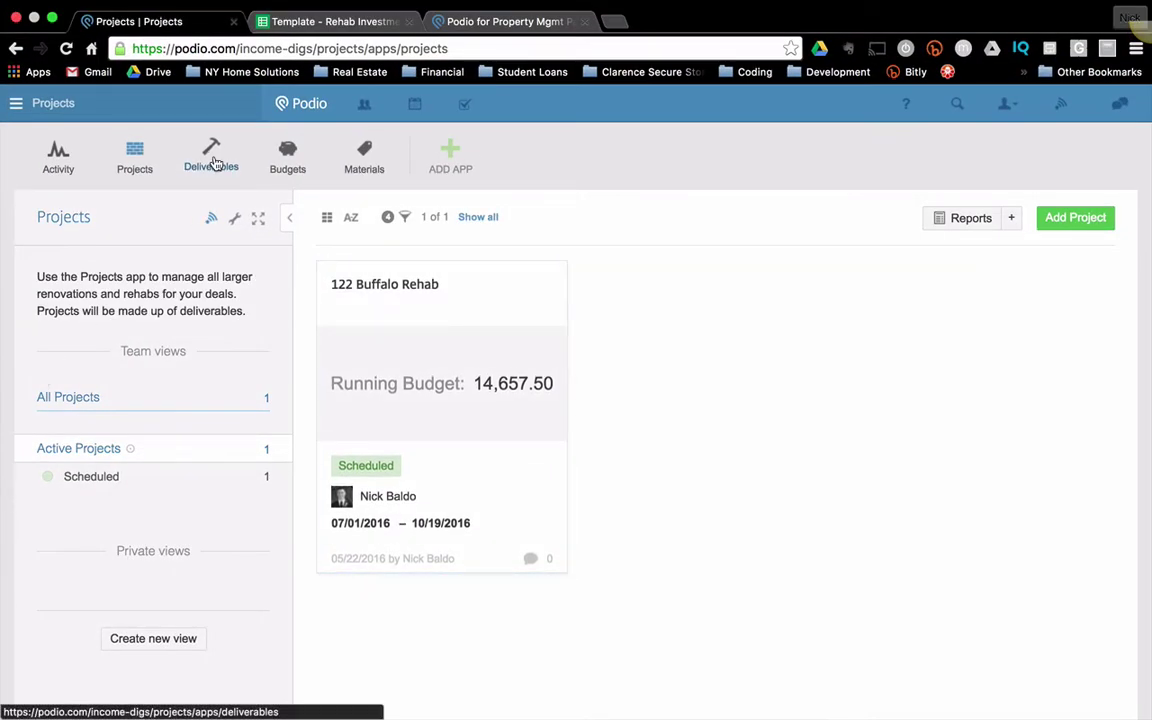
click(213, 163)
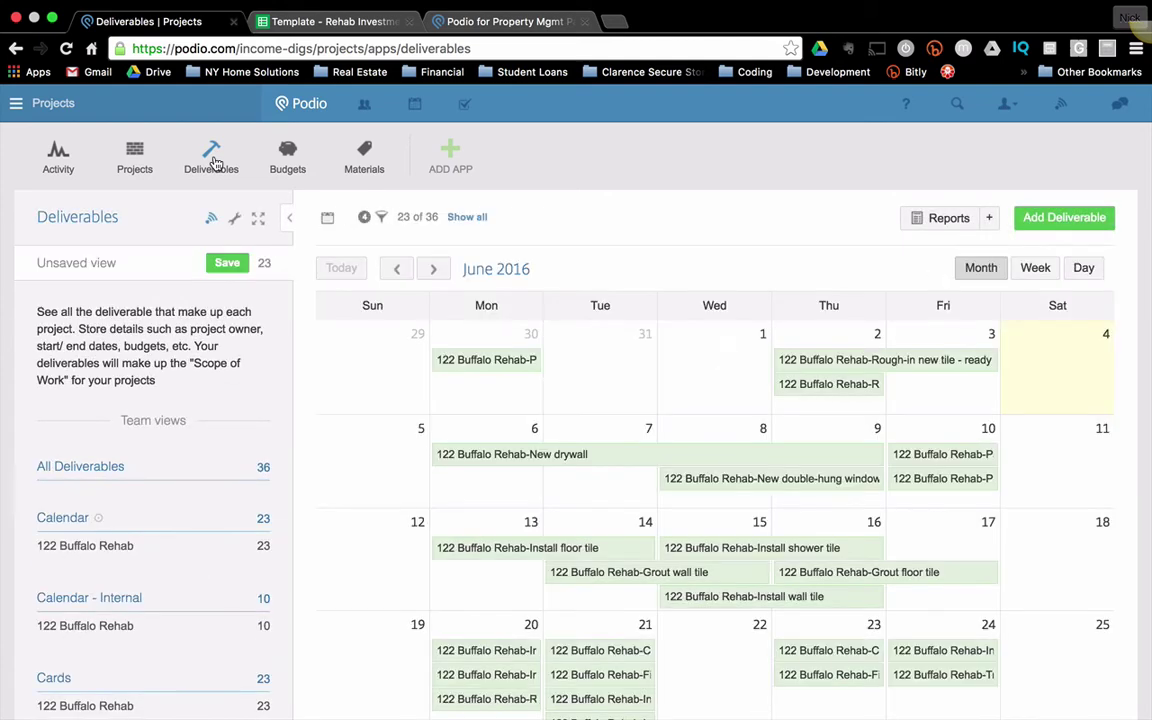
Step: In Calendar view, move Patch/ repair subfloor to Tuesday 31–Thursday 2 and end New drywall Wednesday 8
click(70, 524)
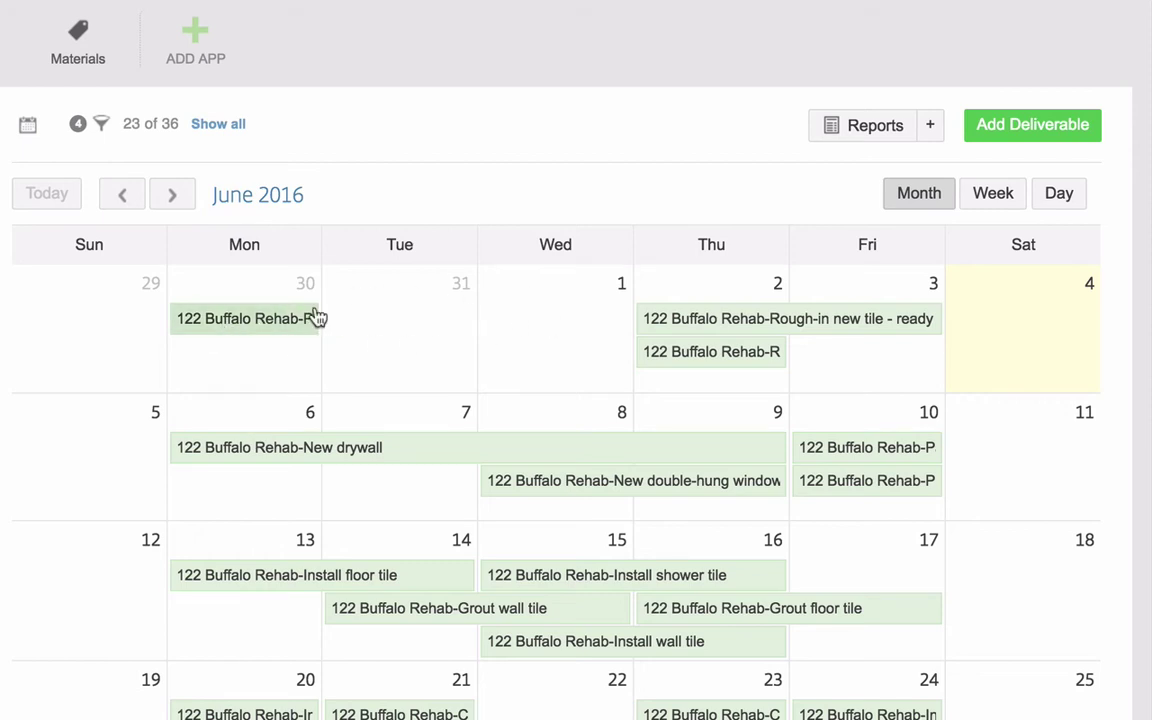
drag(315, 318, 275, 324)
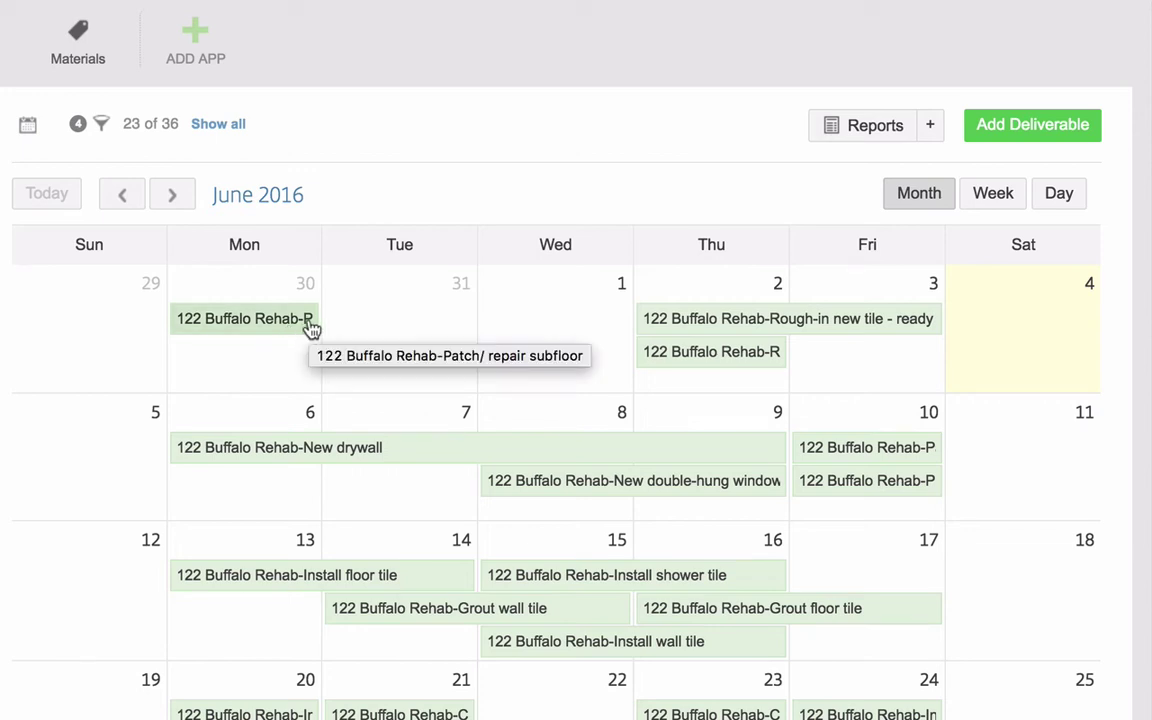
drag(296, 327, 520, 319)
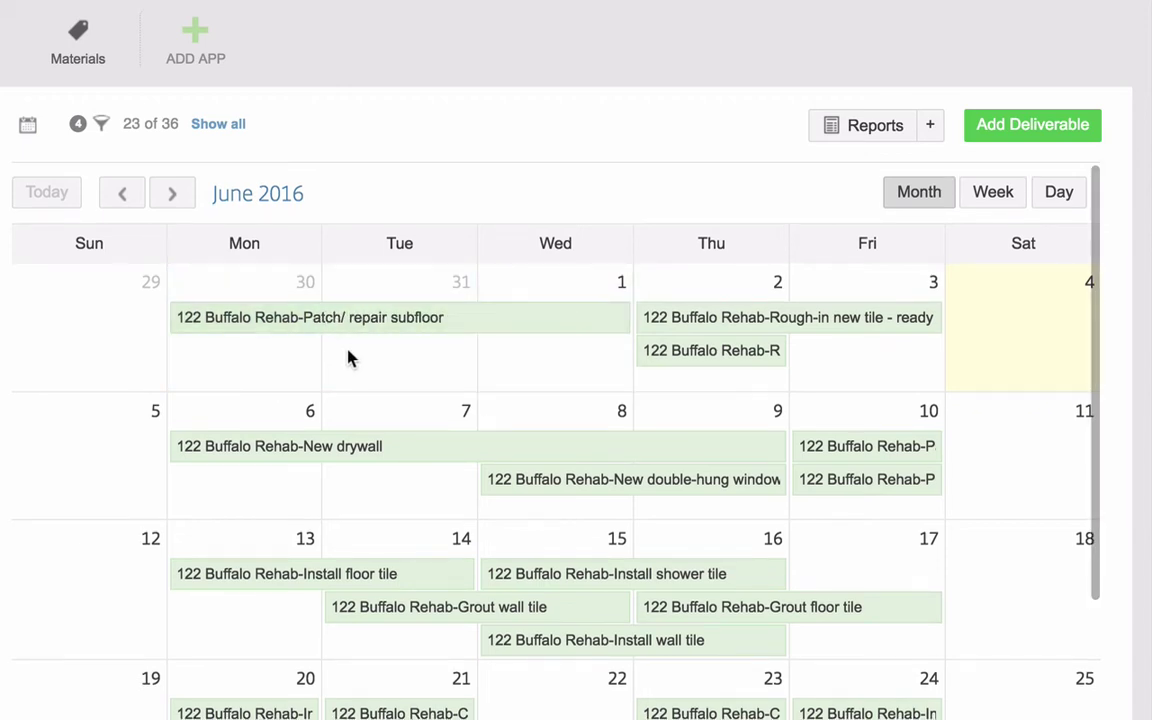
drag(199, 319, 357, 315)
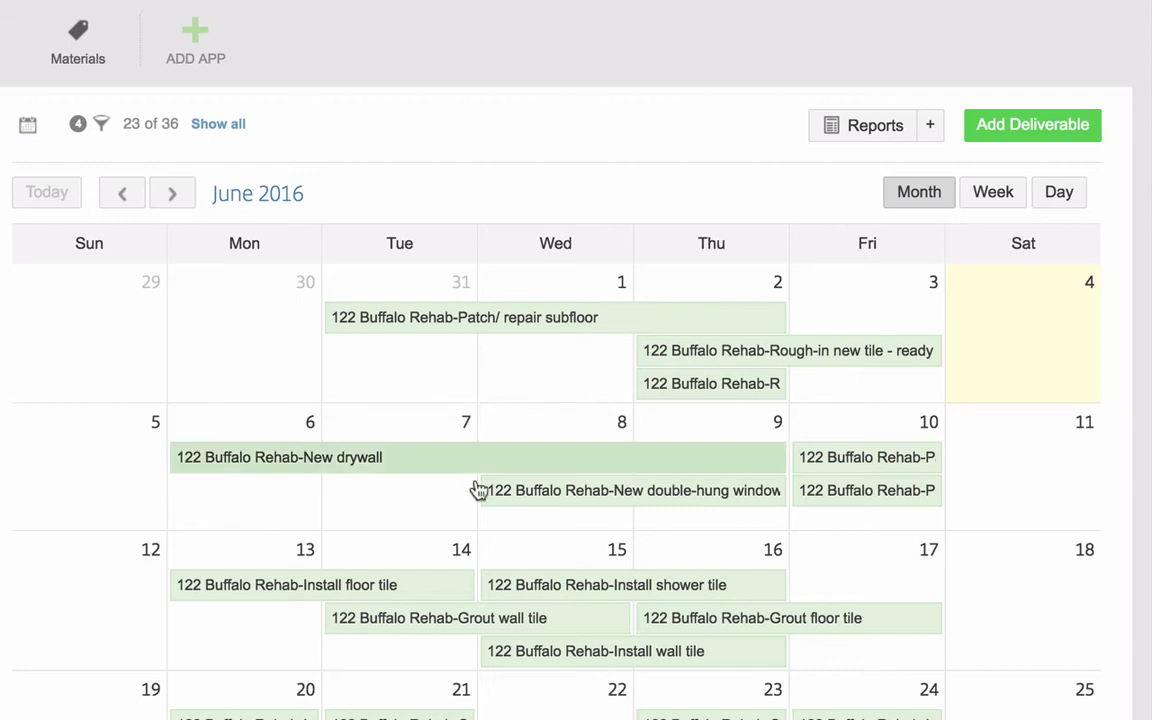
drag(790, 453, 560, 468)
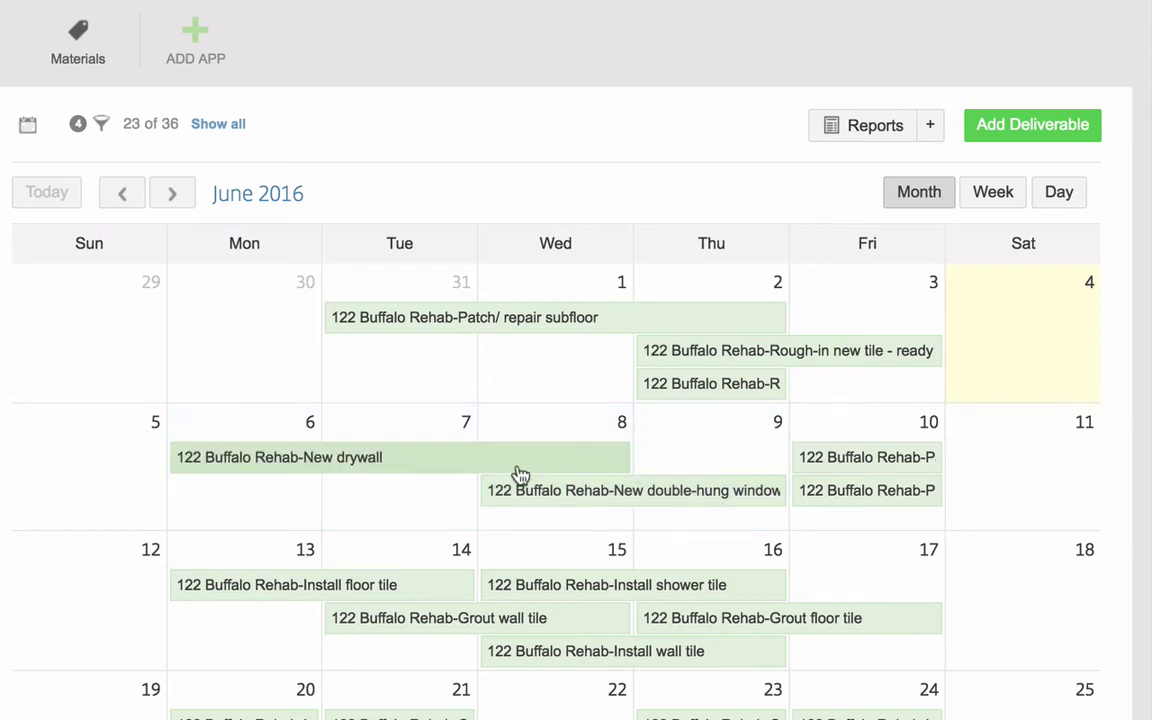
scroll(177, 540, down, 3)
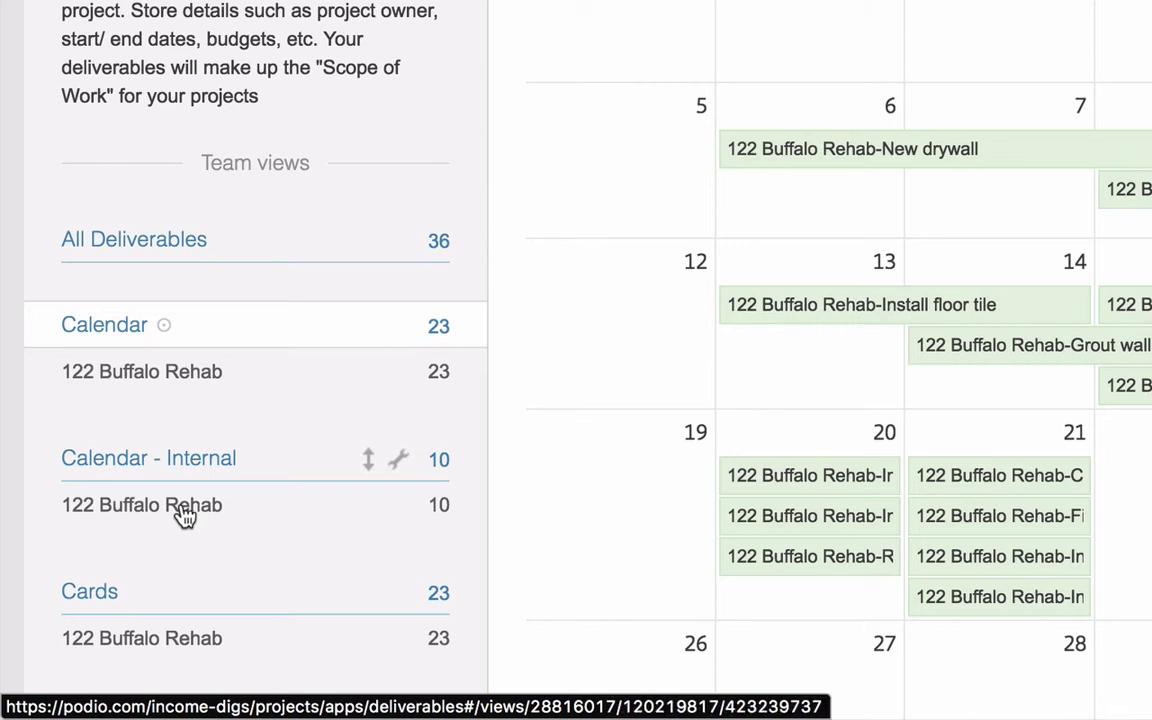
click(172, 514)
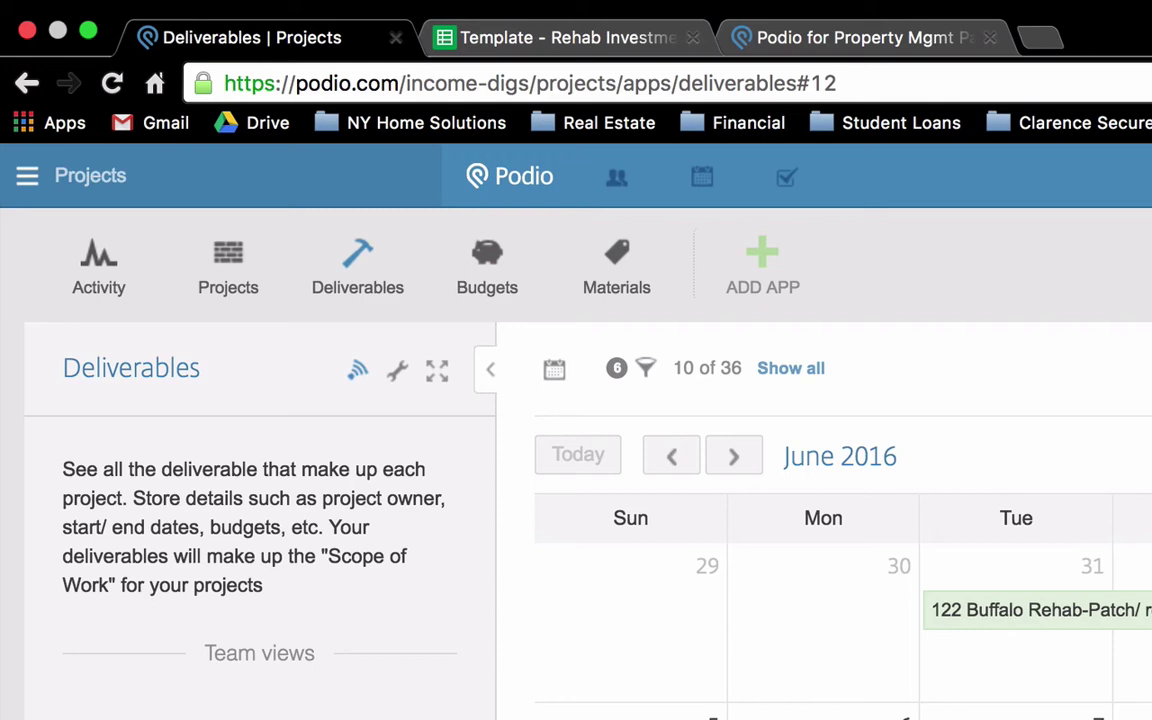
Step: Load the Budgets table with stages and phases, then view the Rehab Budget template spreadsheet
click(490, 288)
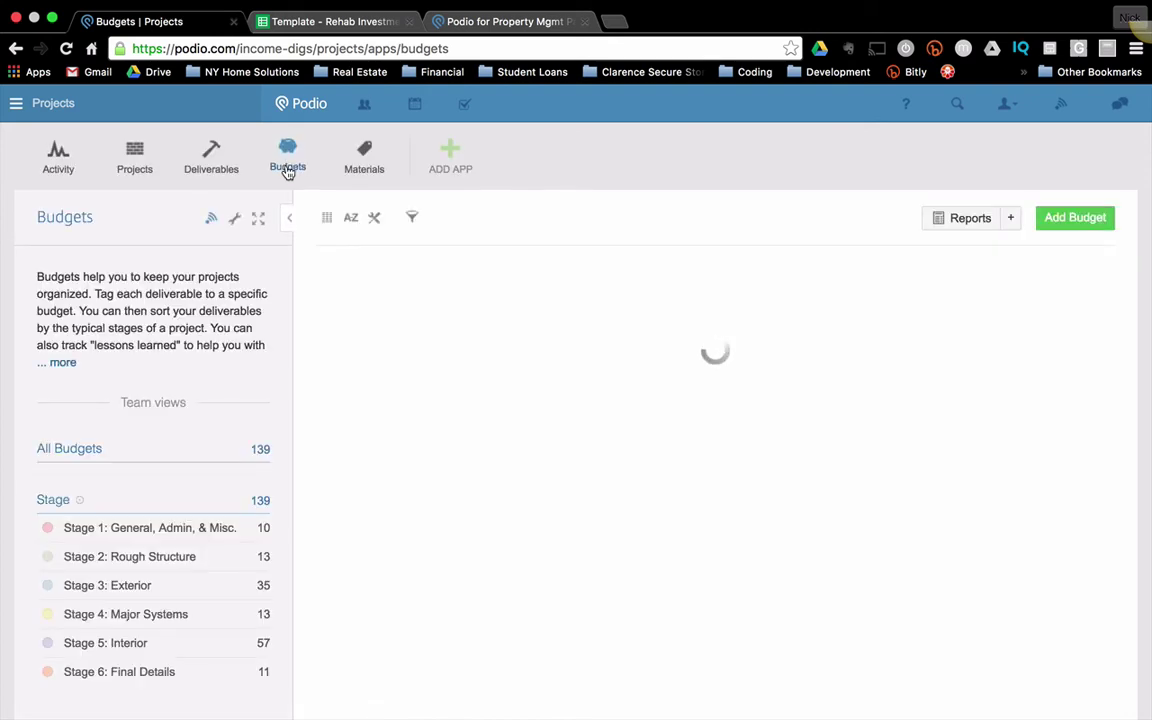
mouse_move(287, 175)
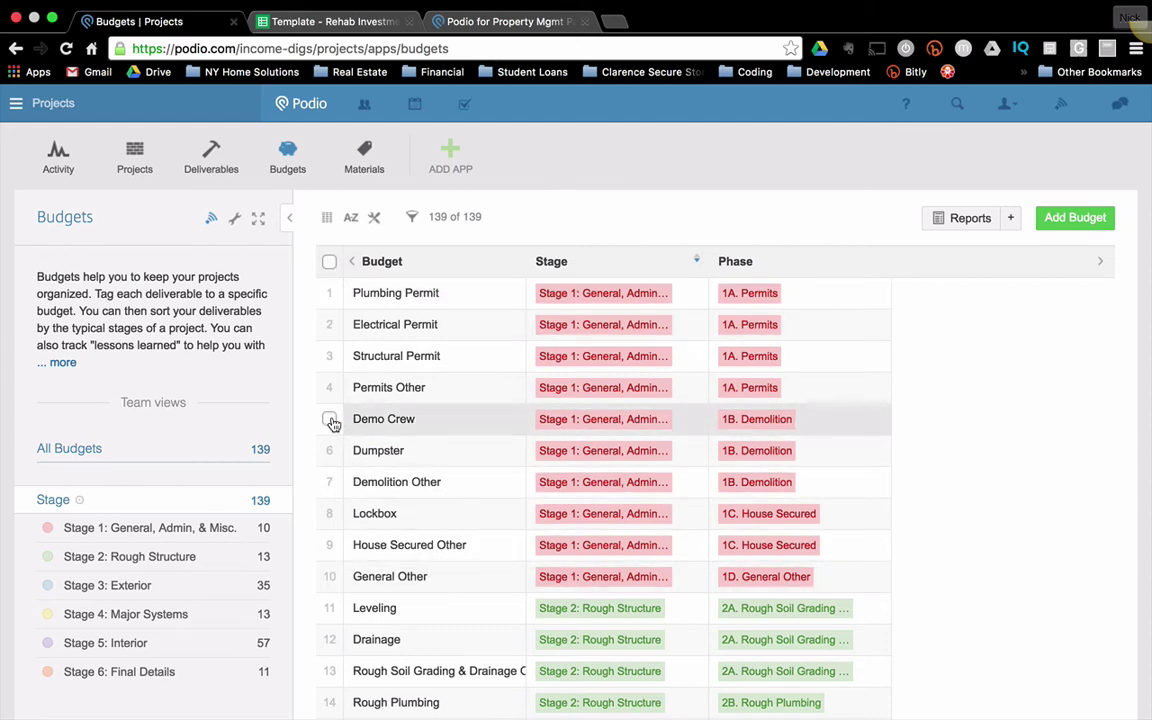
click(378, 44)
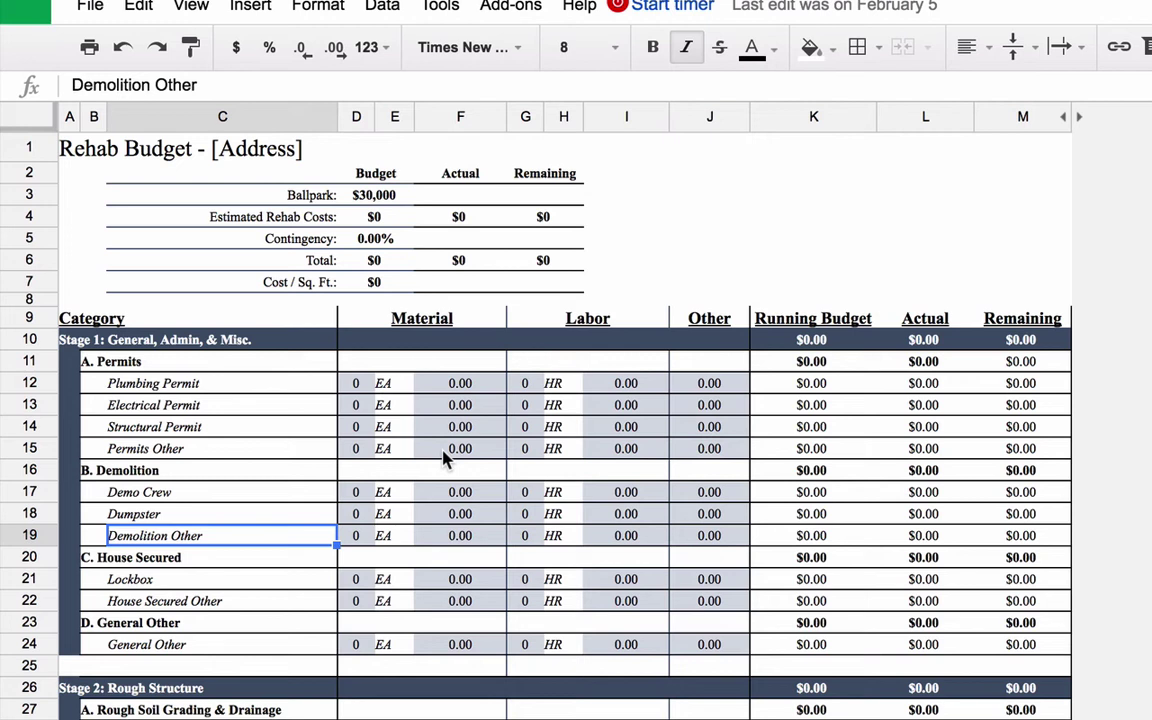
click(392, 320)
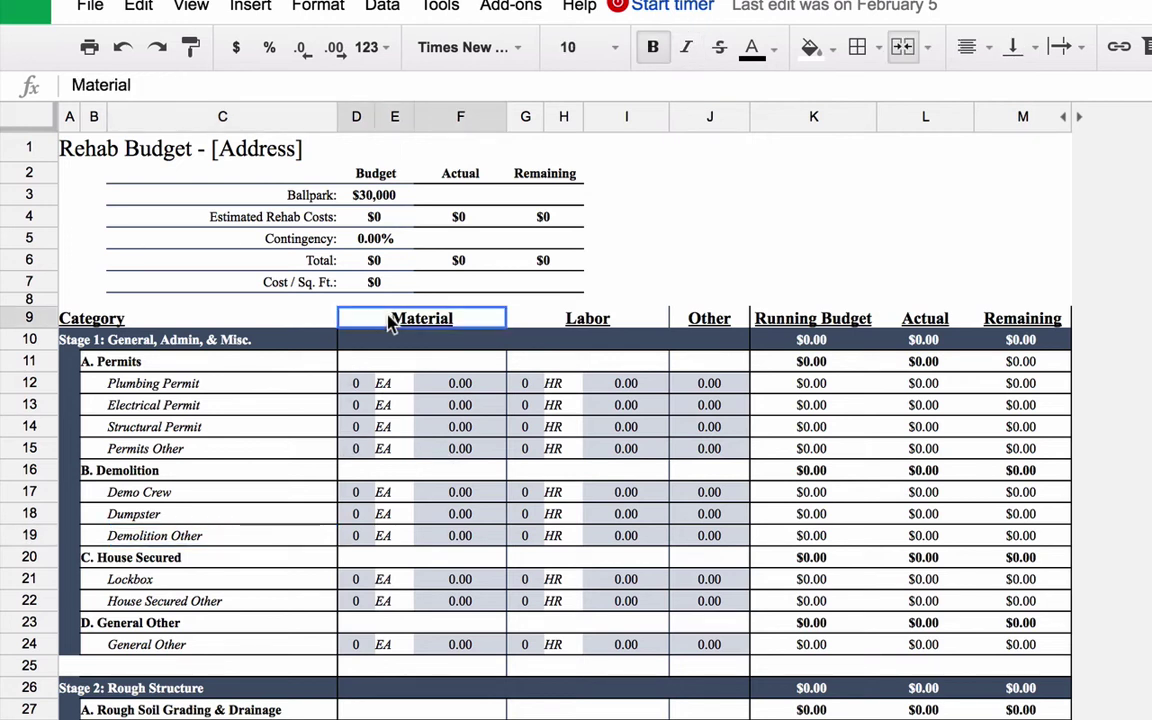
click(566, 320)
click(685, 322)
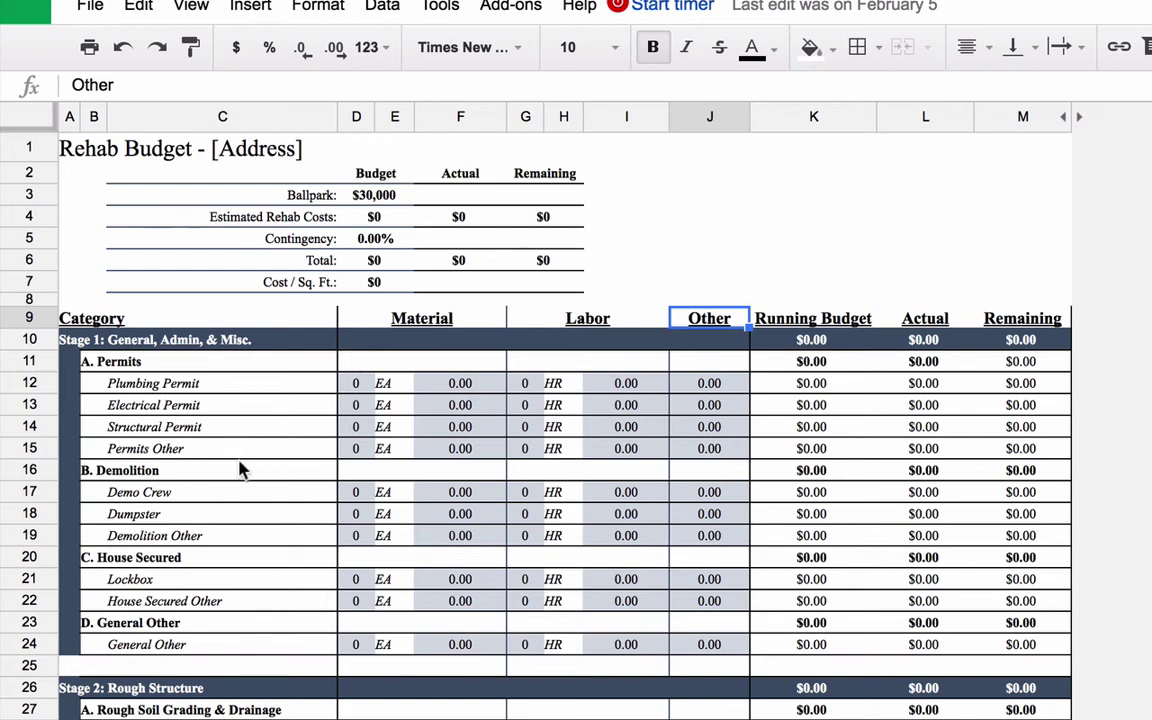
scroll(240, 468, down, 5)
scroll(240, 466, up, 5)
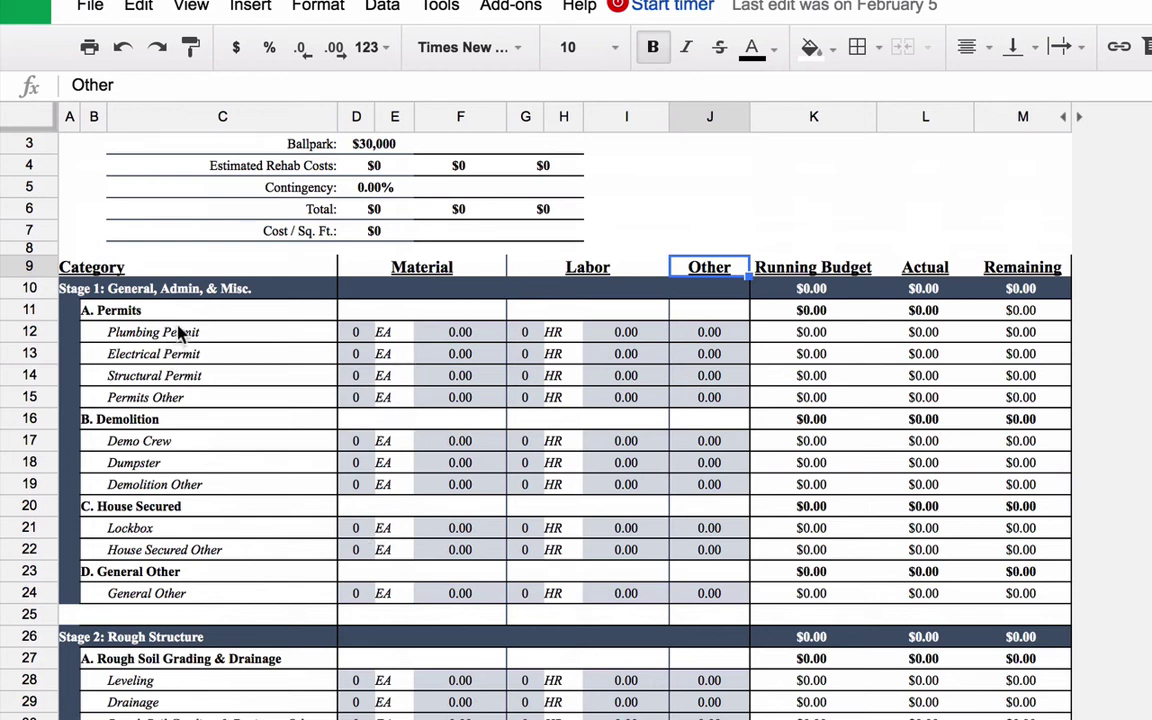
drag(172, 333, 170, 405)
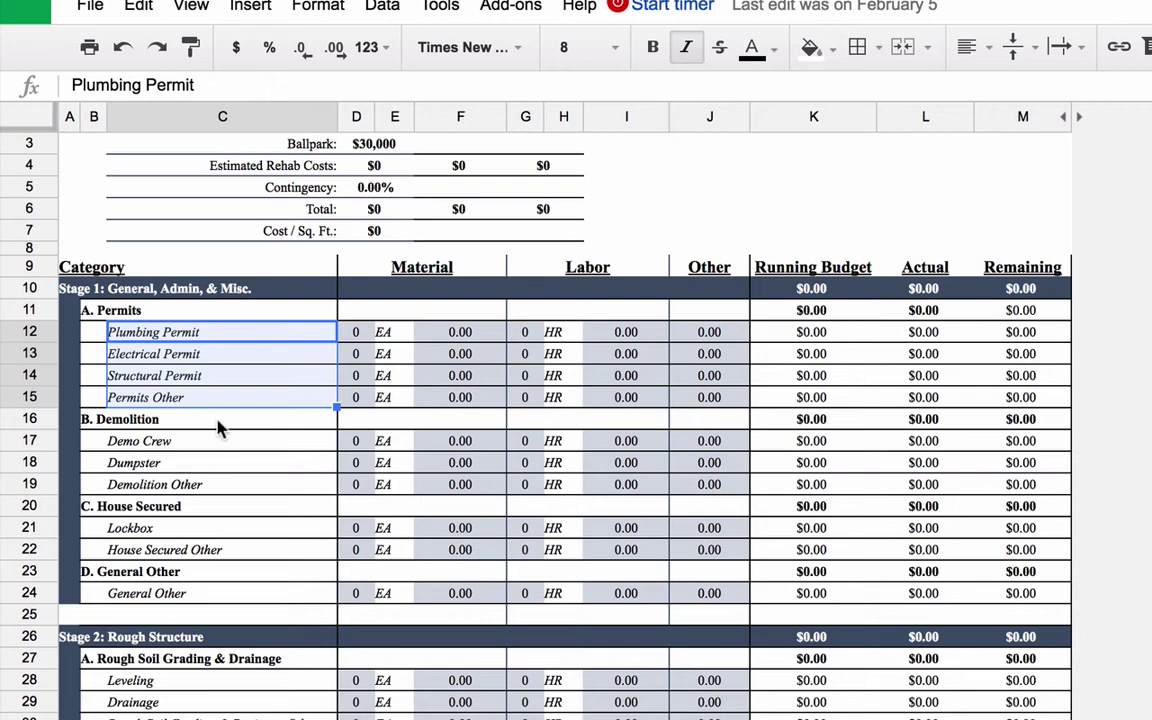
ctrl+click(180, 442)
drag(180, 487, 137, 482)
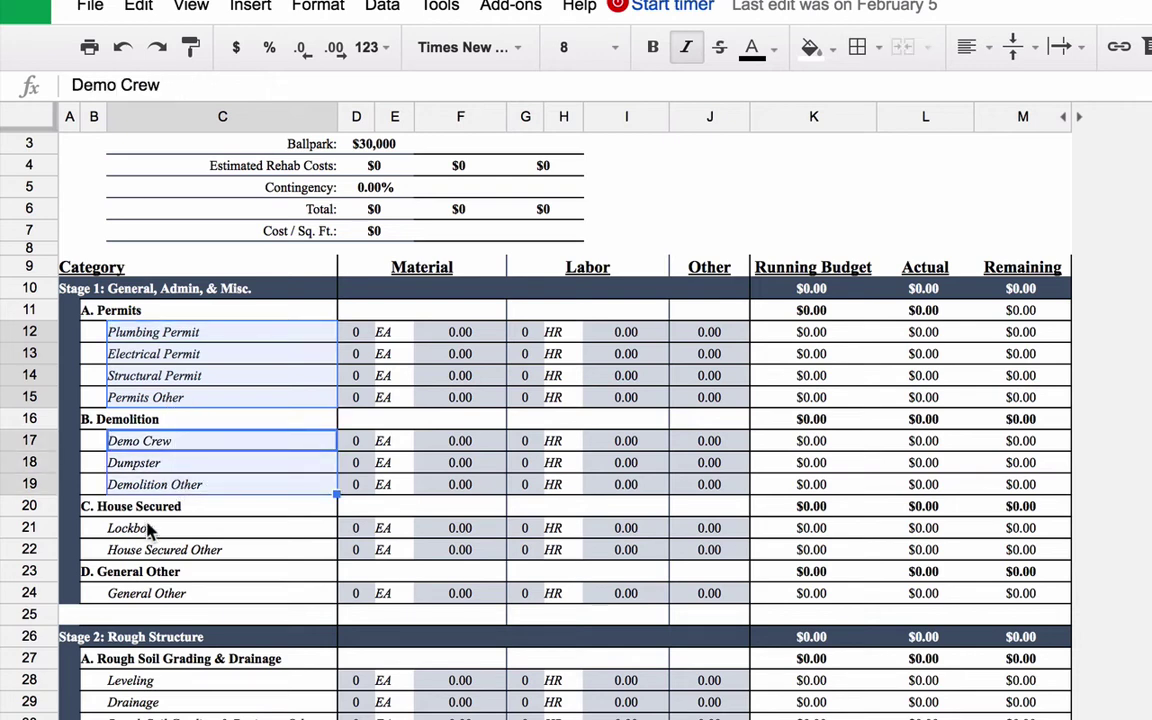
drag(140, 527, 150, 549)
ctrl+click(170, 596)
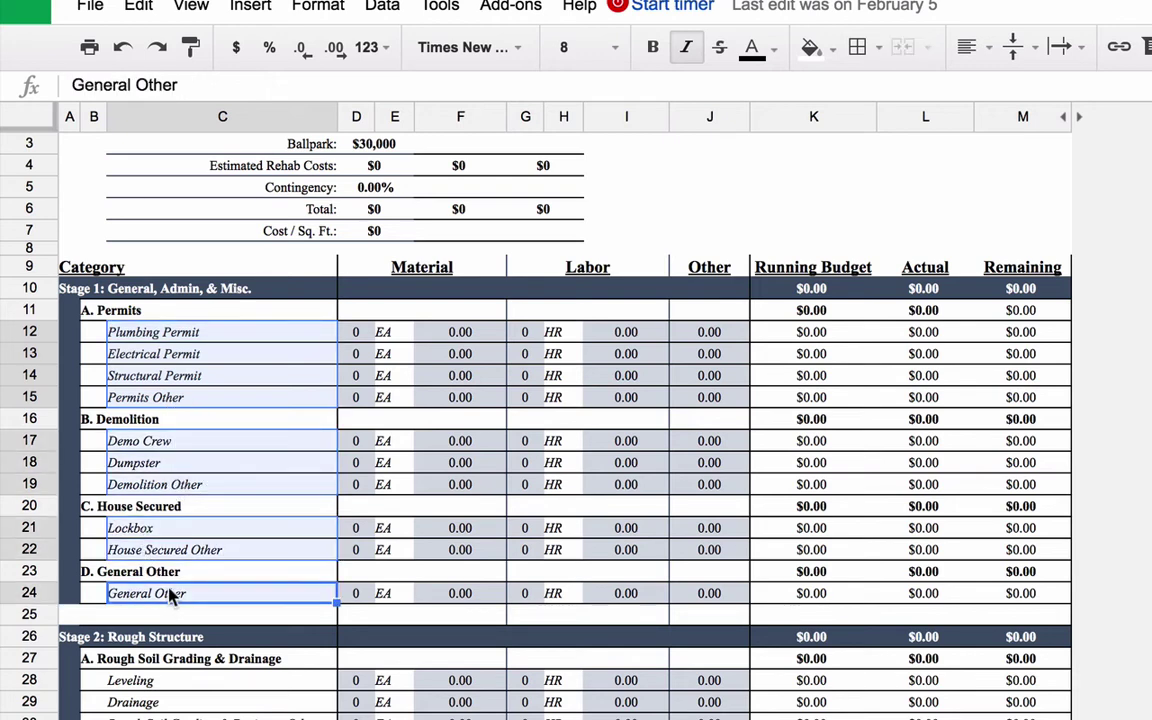
scroll(248, 615, down, 5)
drag(158, 385, 150, 435)
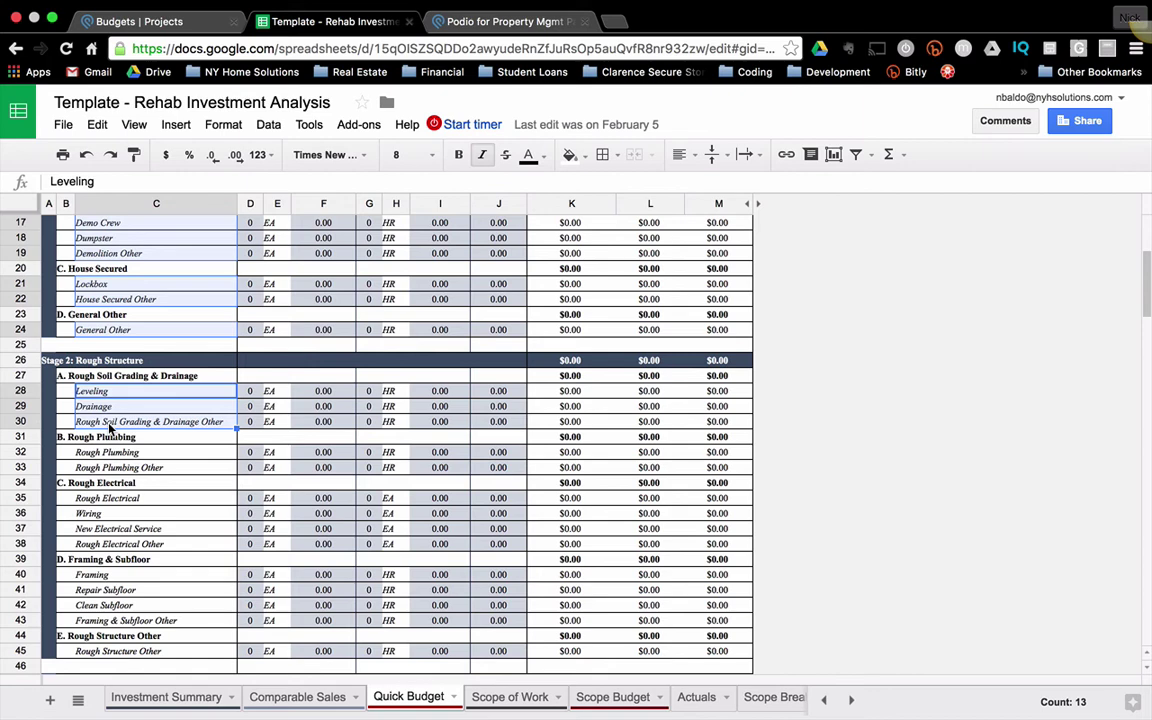
scroll(110, 428, up, 5)
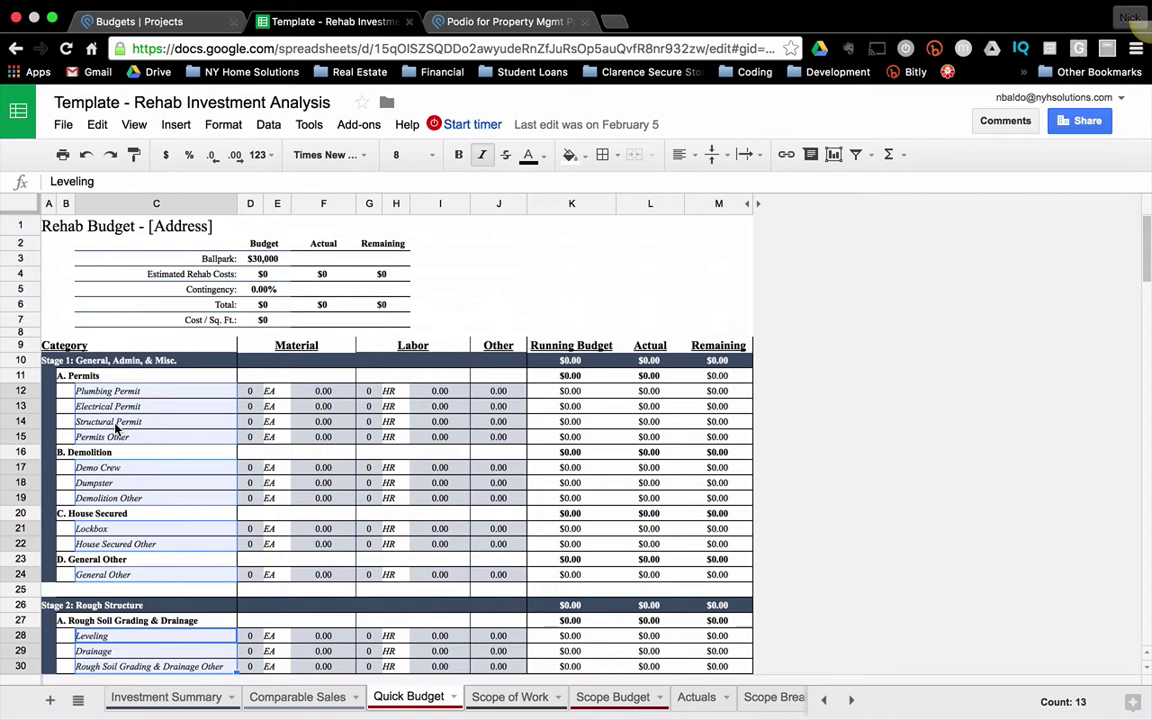
click(63, 360)
click(55, 607)
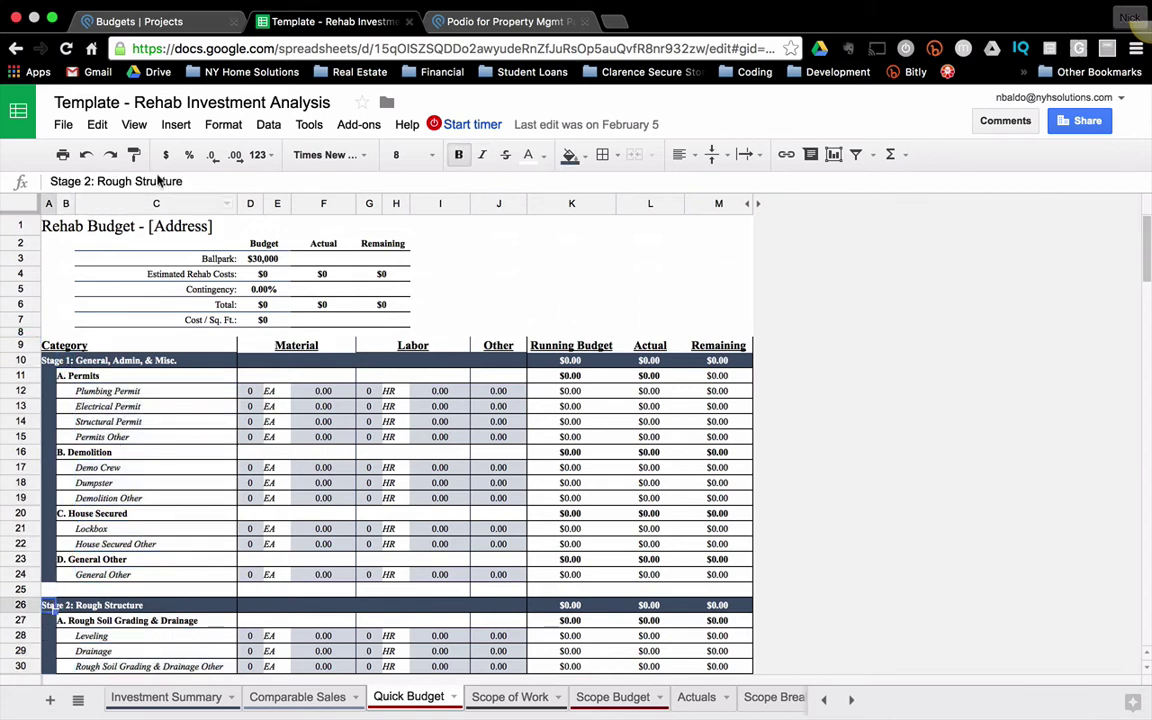
Step: Review the Podio budgets list again, then show the Deliverables calendar for June 2016
click(144, 23)
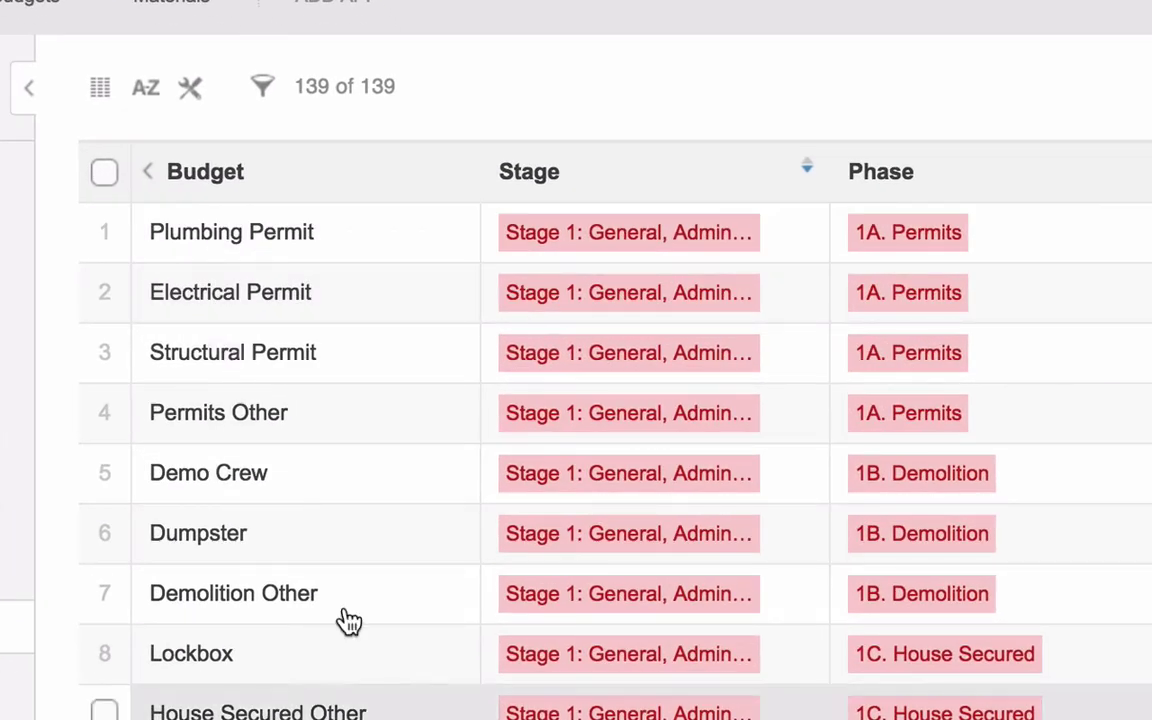
scroll(599, 231, down, 3)
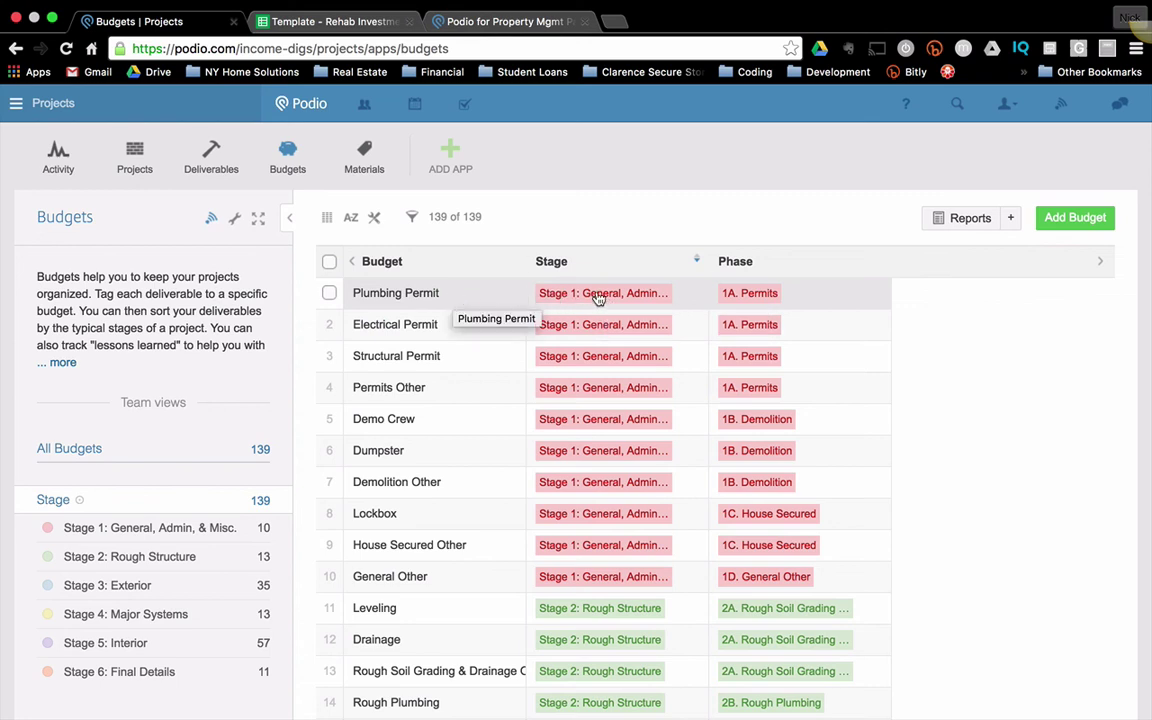
click(222, 167)
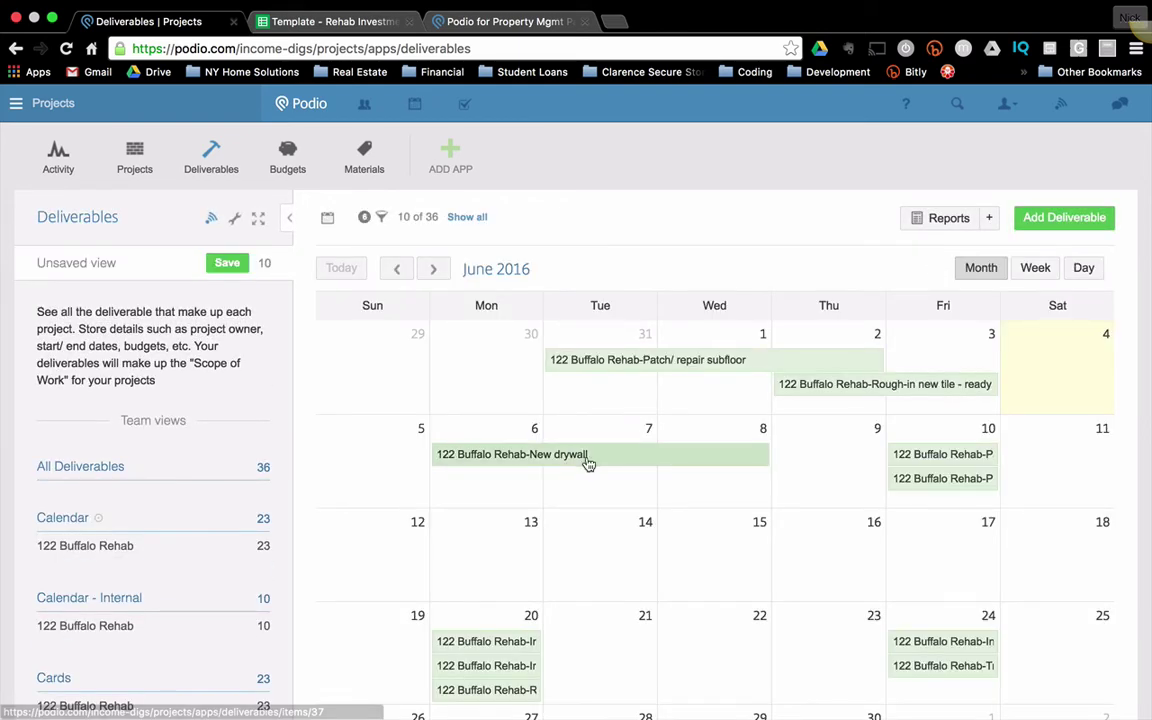
Step: Link New drywall to the New Sheetrock budget, auto-filling Stage 5: Interior and Phase 5B
click(564, 458)
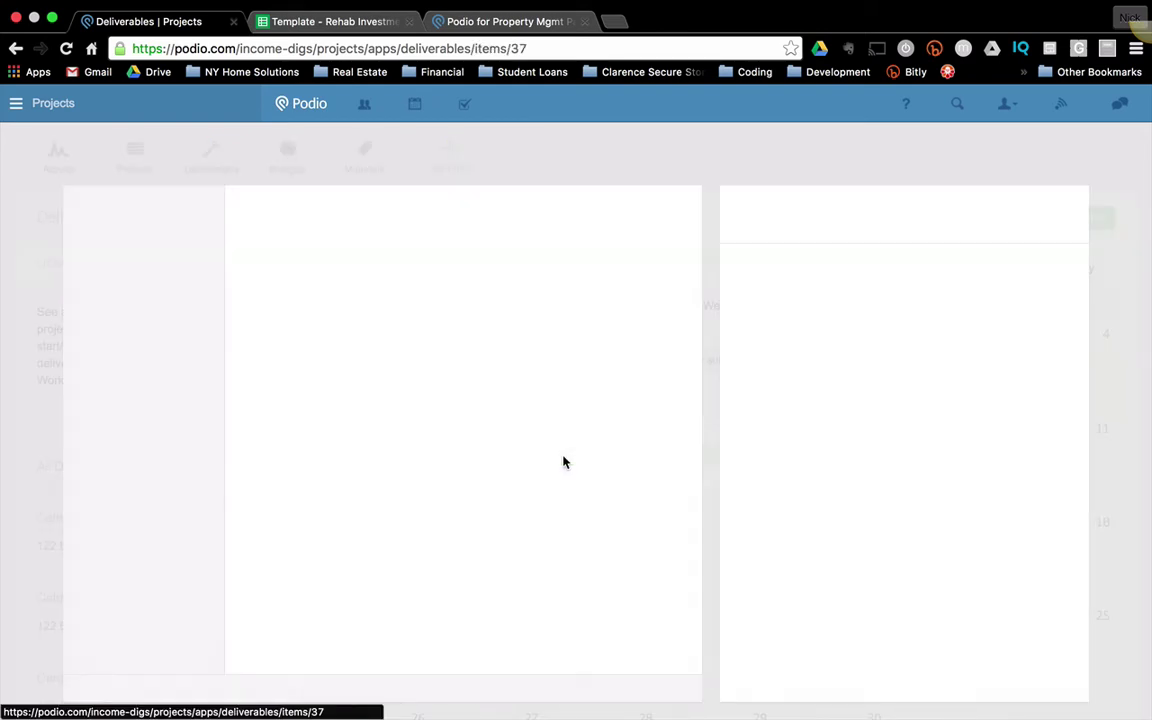
scroll(564, 456, down, 5)
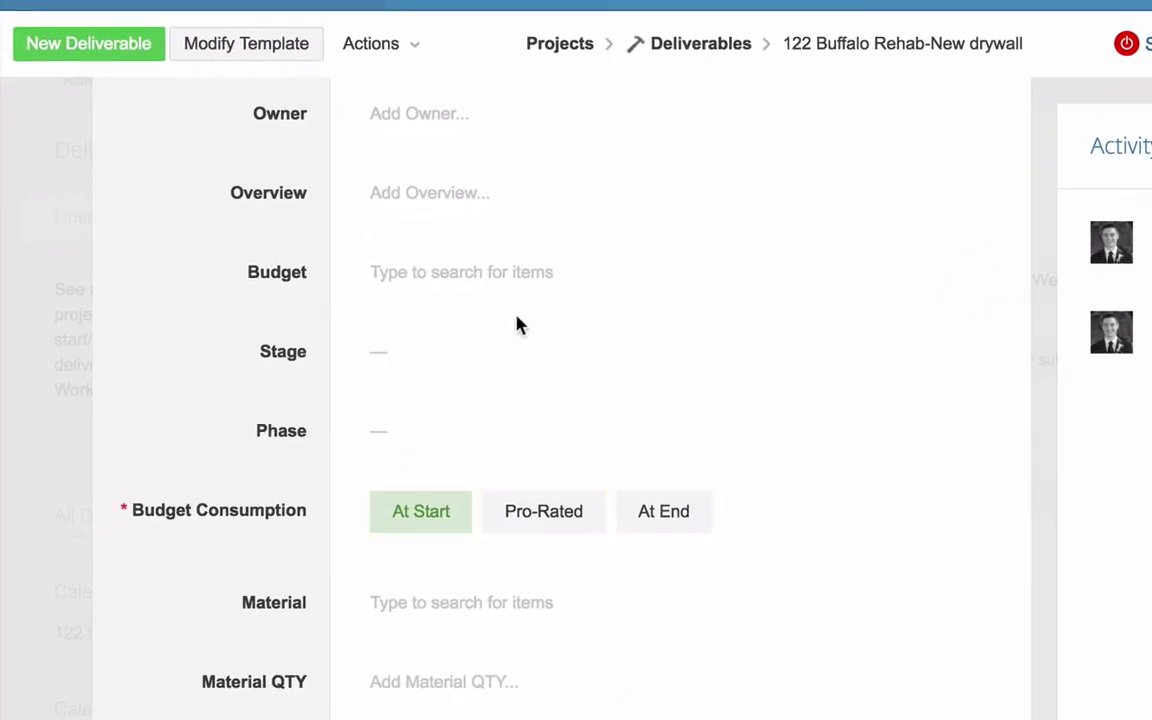
click(512, 282)
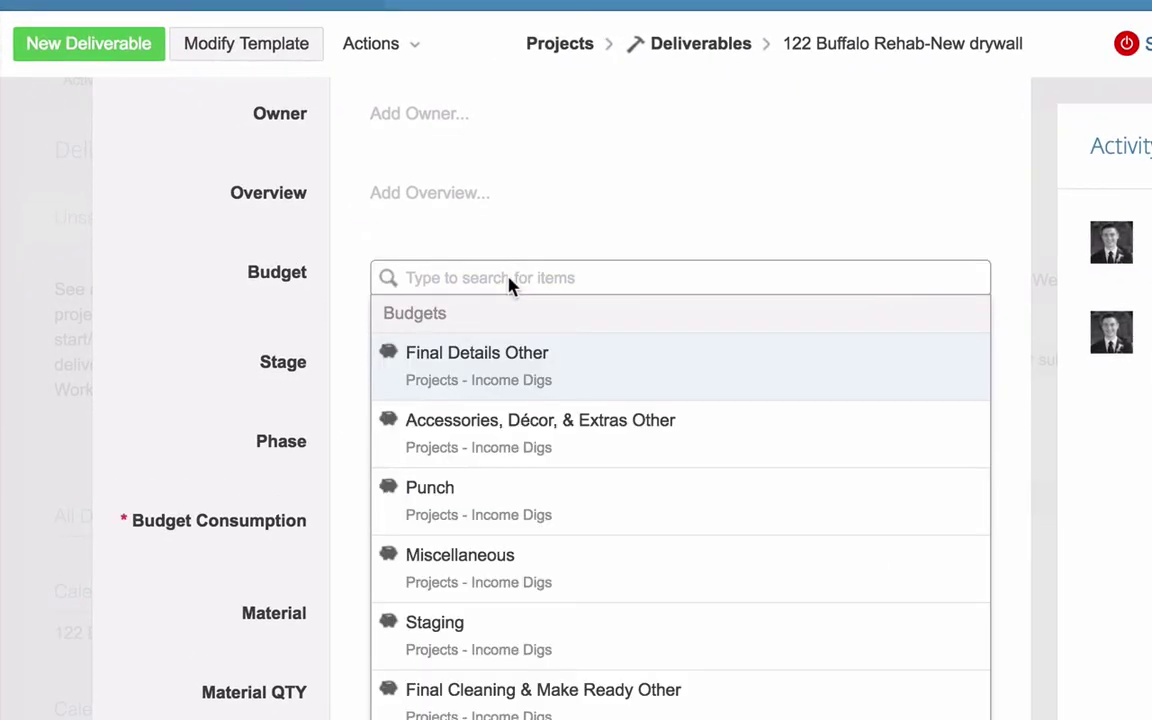
text(sheet)
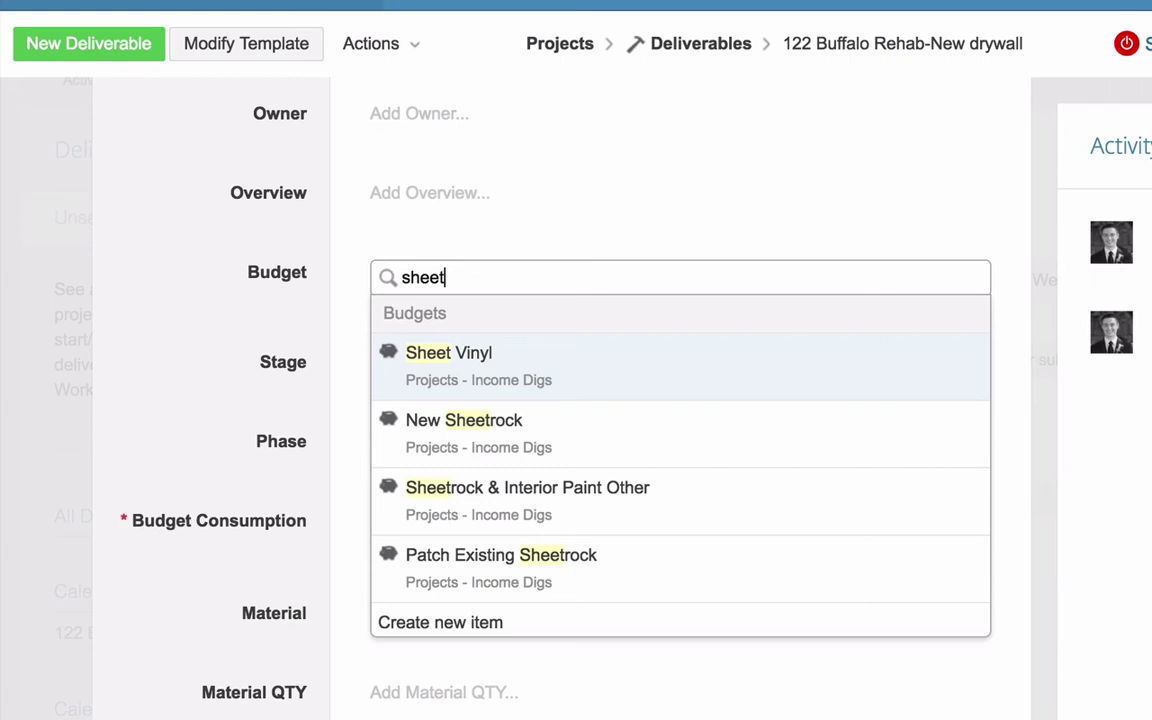
click(470, 438)
click(128, 302)
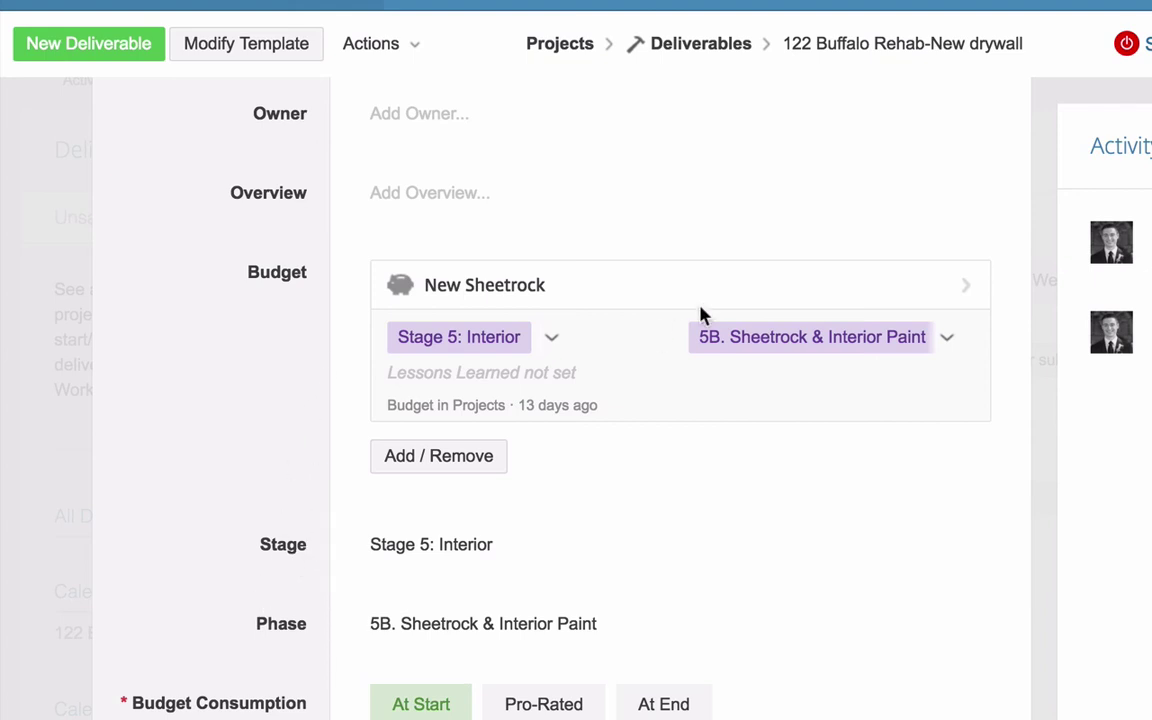
Step: Browse the phase-sorted 122 Buffalo Sheet deliverables table, then move on to the Budgets app
click(42, 381)
scroll(221, 500, down, 2)
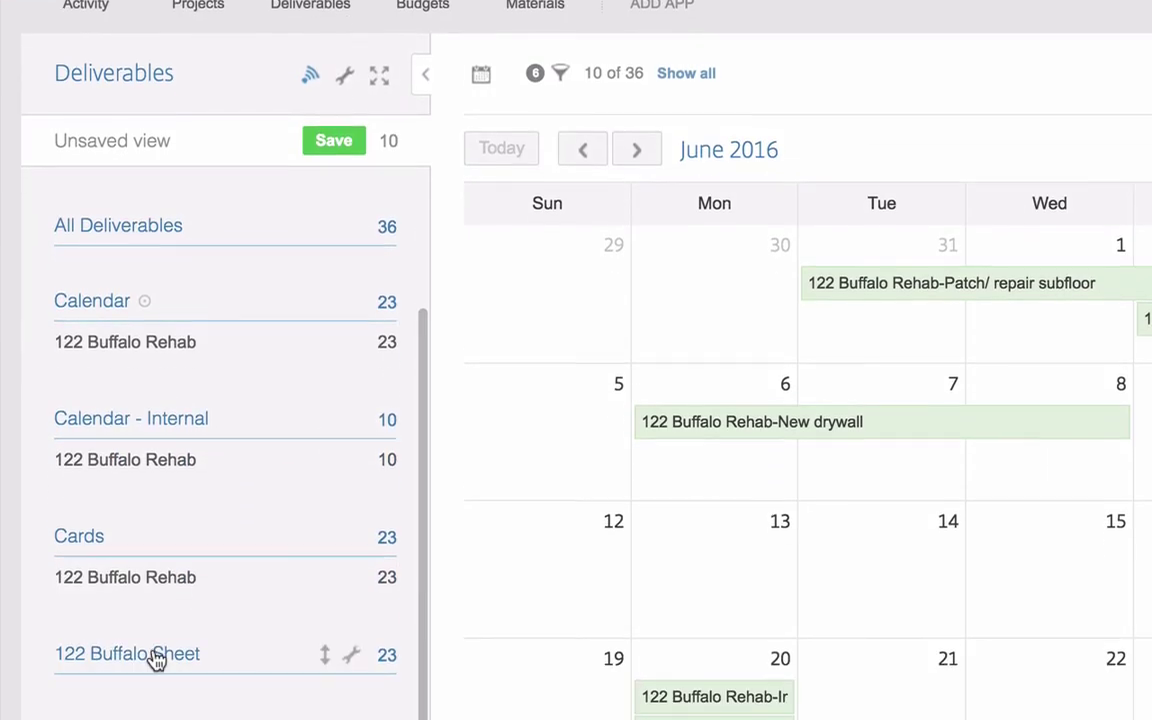
click(157, 660)
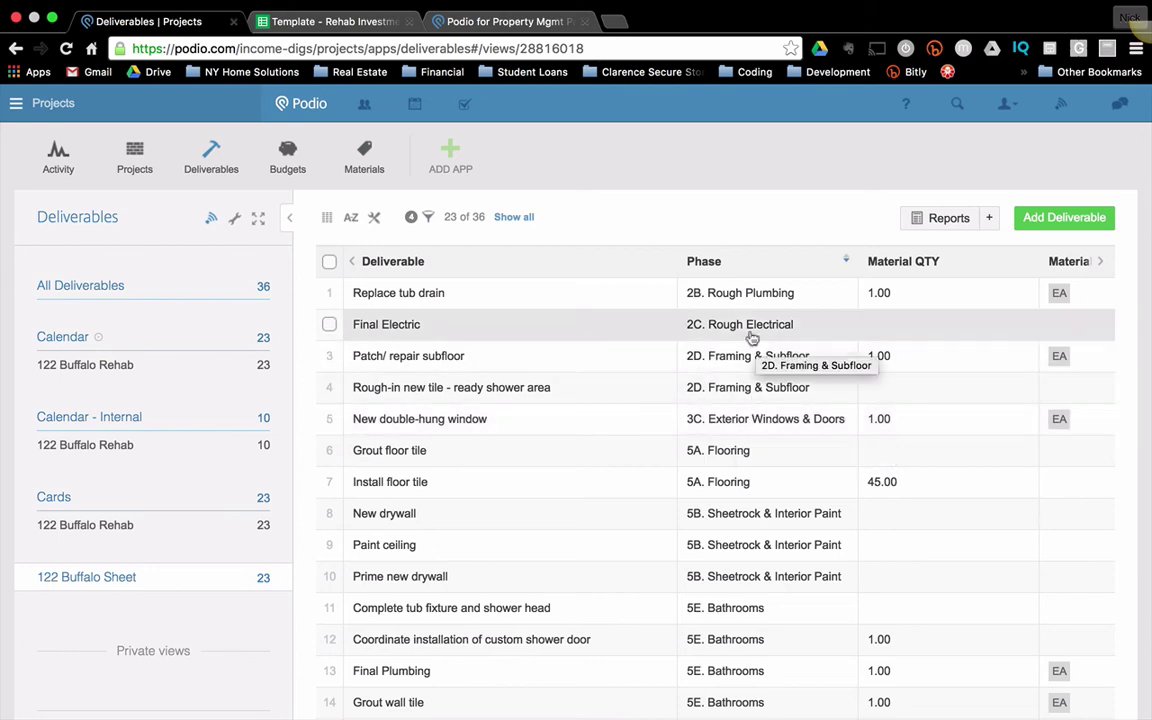
scroll(805, 640, down, 5)
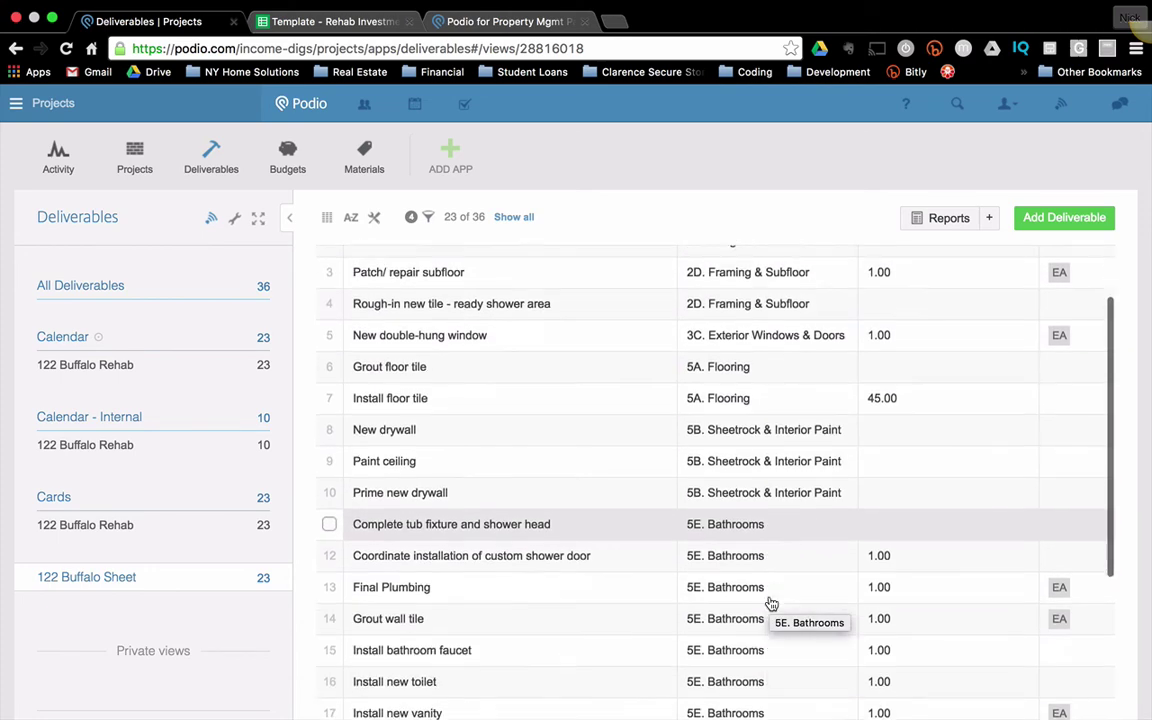
scroll(771, 604, down, 2)
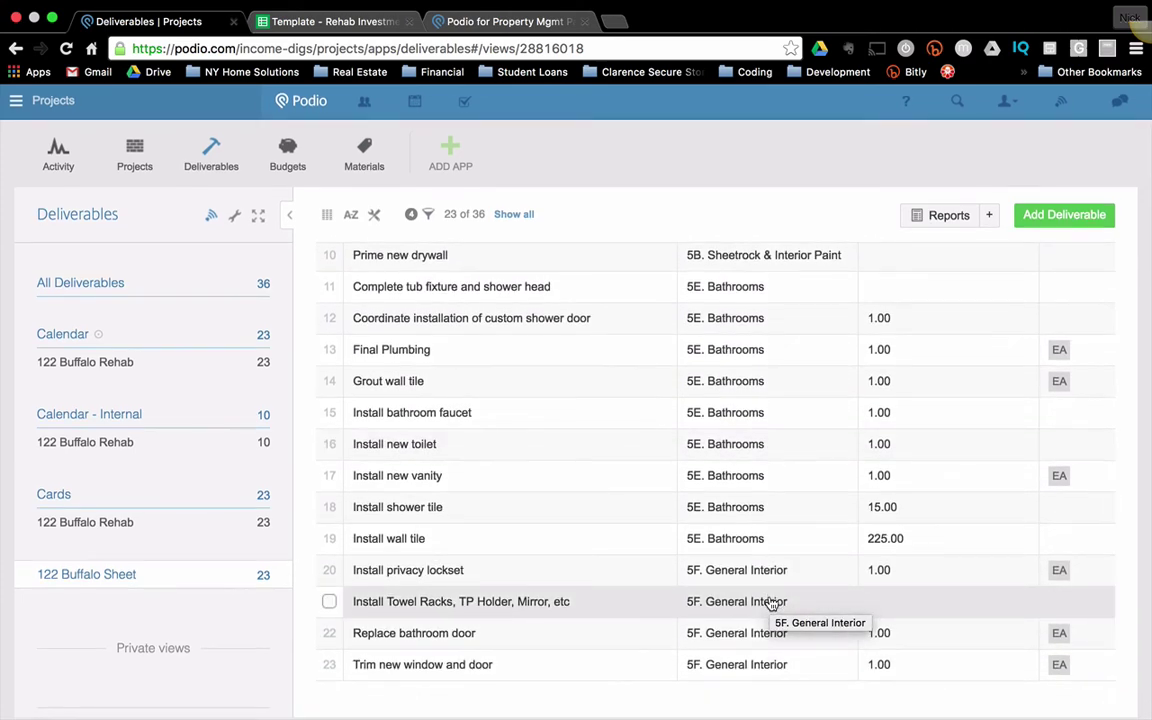
scroll(773, 600, up, 2)
scroll(773, 600, up, 5)
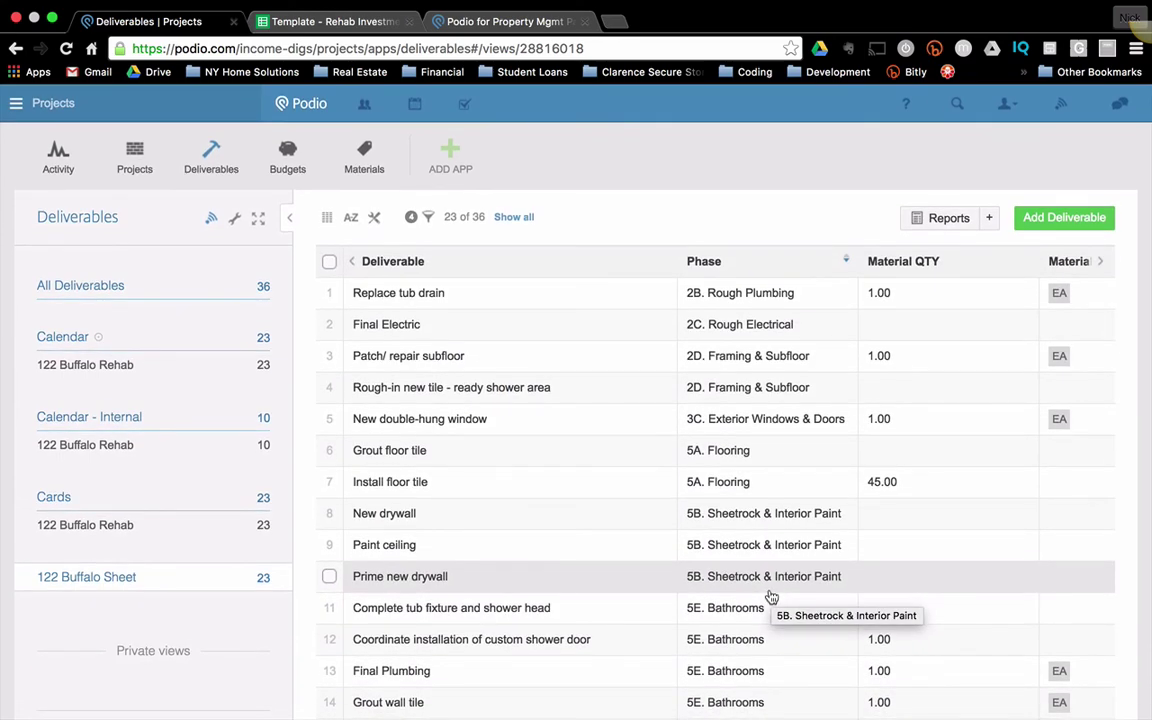
click(292, 158)
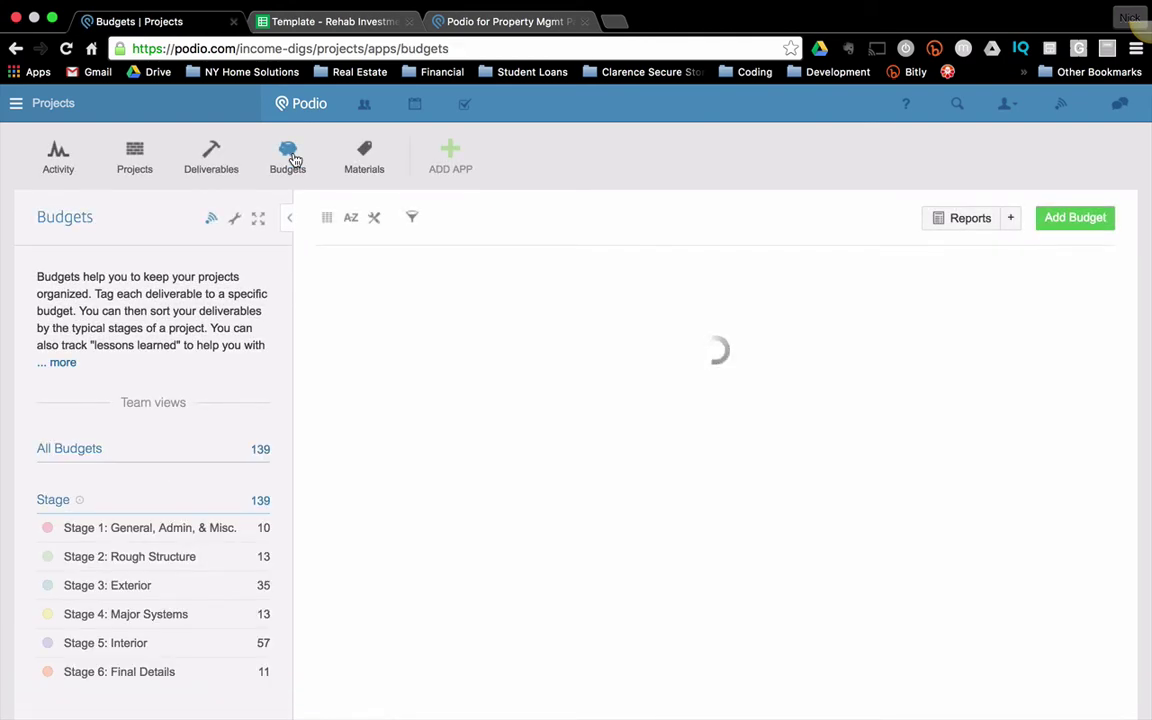
Step: Scroll through the 139 budgets to review each one's stage and phase
scroll(626, 473, down, 10)
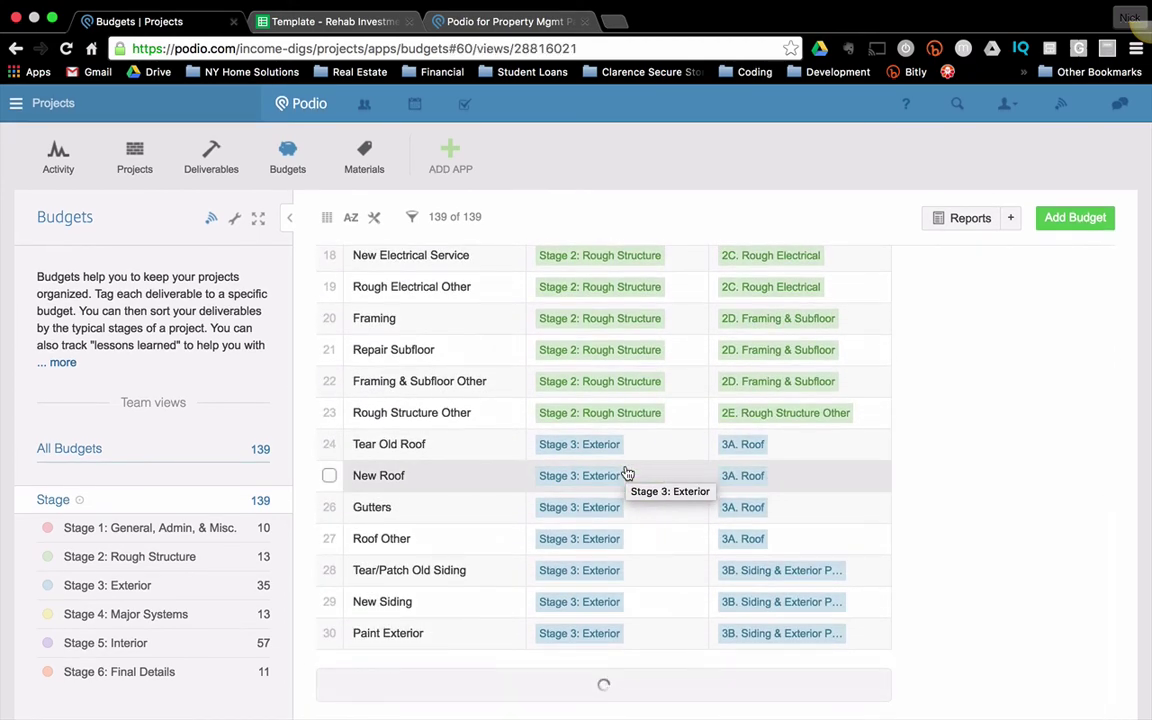
scroll(626, 473, up, 10)
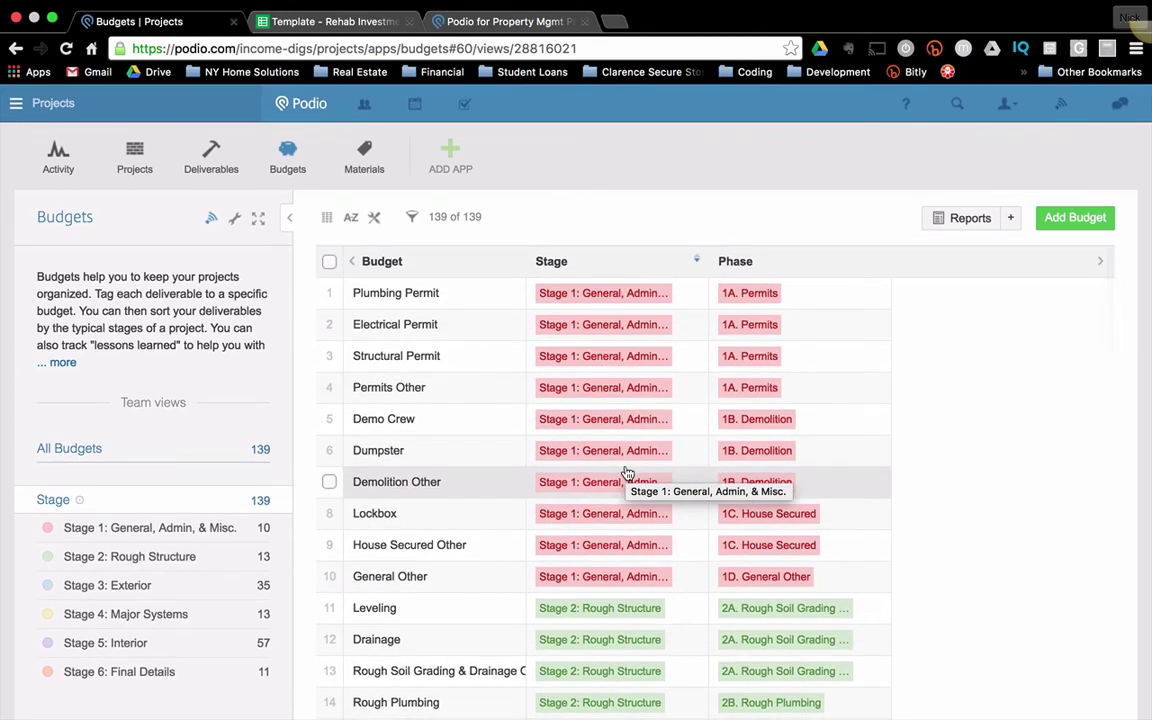
scroll(626, 473, down, 8)
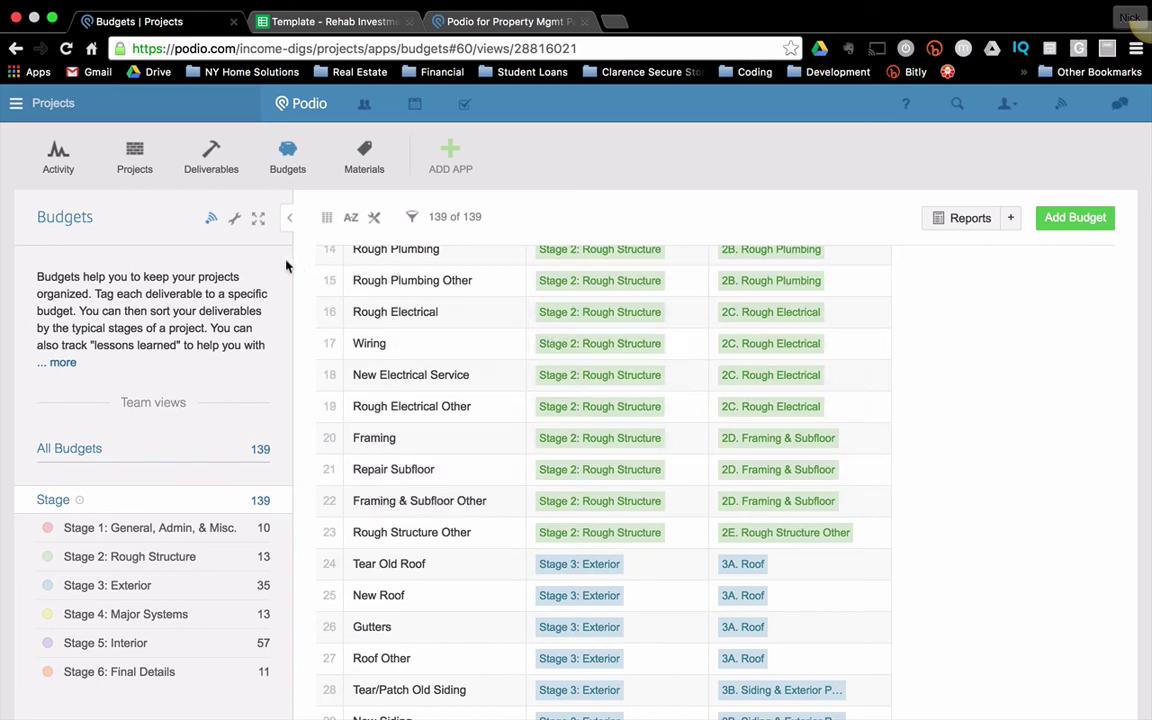
scroll(489, 368, up, 8)
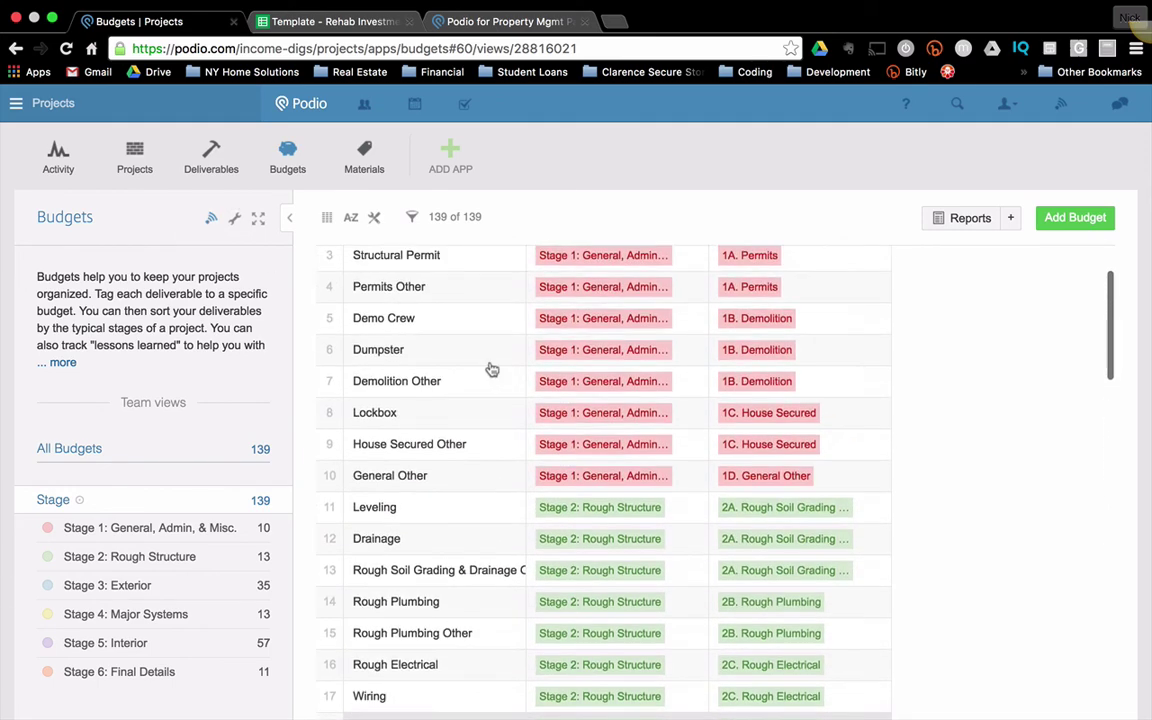
Step: Open the Structural Permit budget (Stage 1, phase 1A. Permits) and start its Lessons Learned entry
click(452, 336)
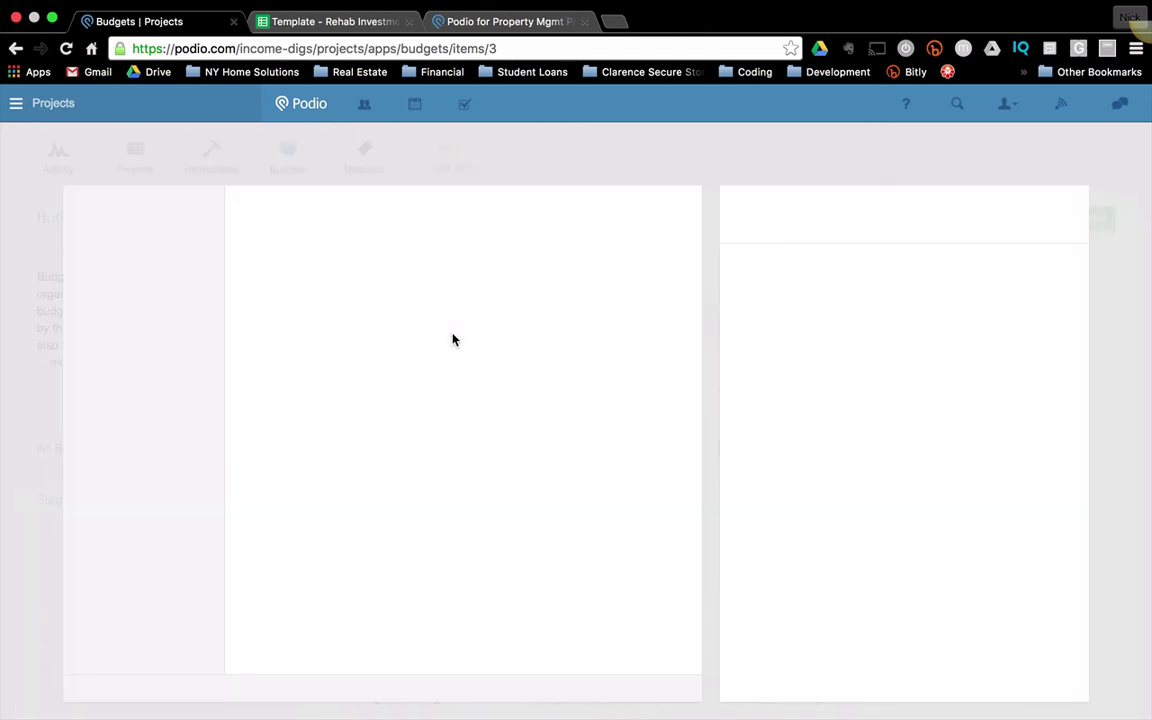
scroll(434, 357, down, 5)
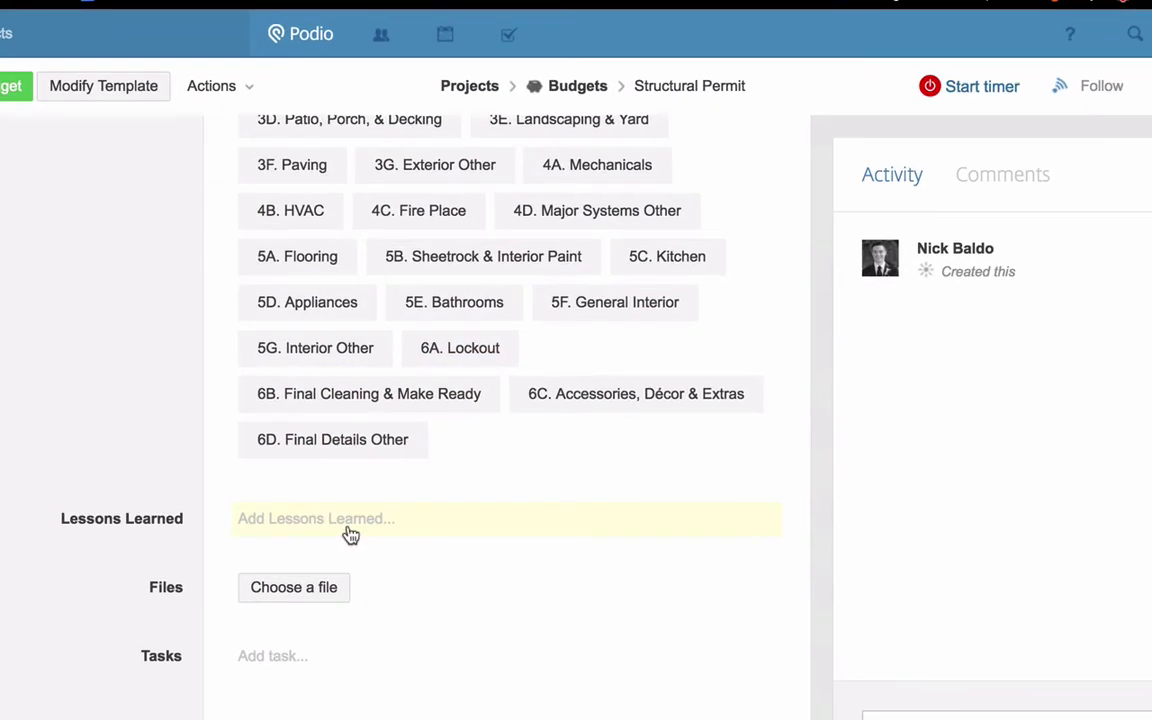
click(350, 535)
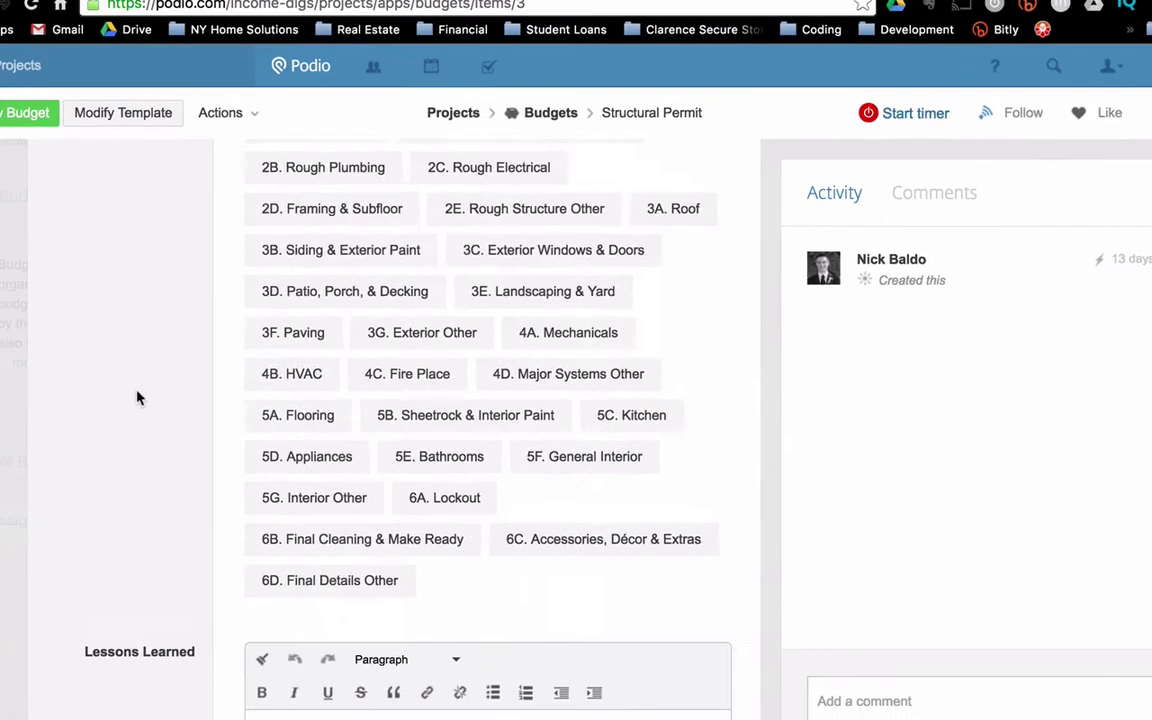
scroll(140, 478, up, 5)
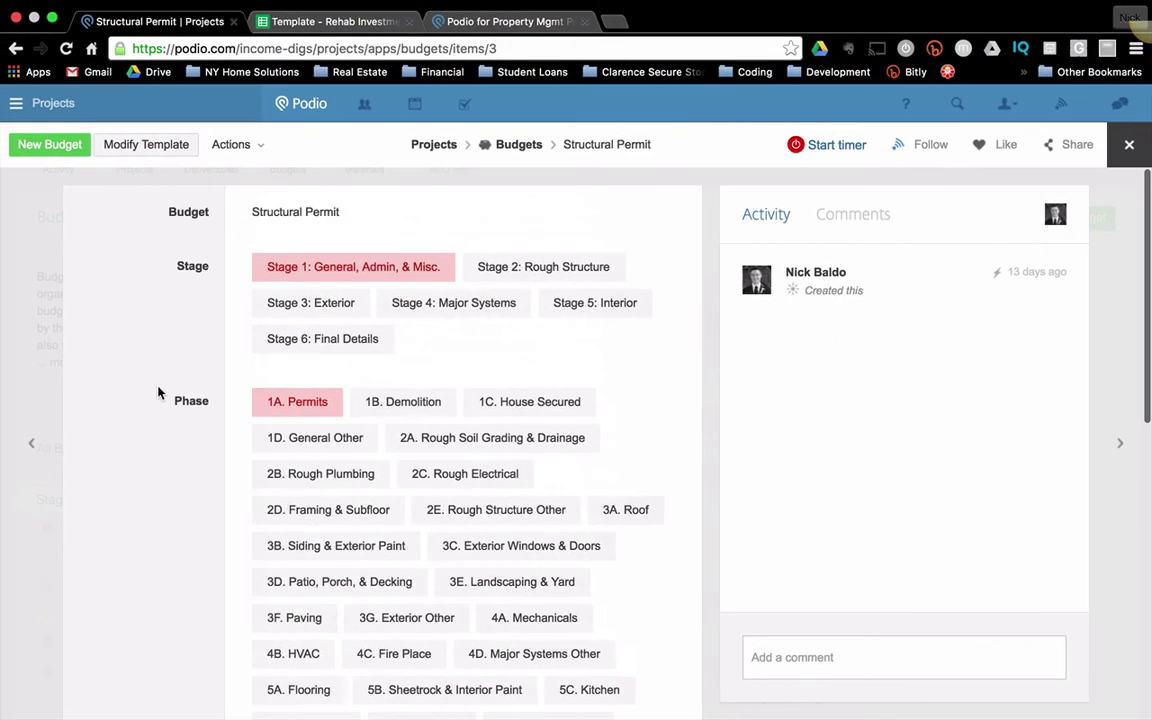
Step: Close the Structural Permit budget and head back to the Deliverables app
click(27, 360)
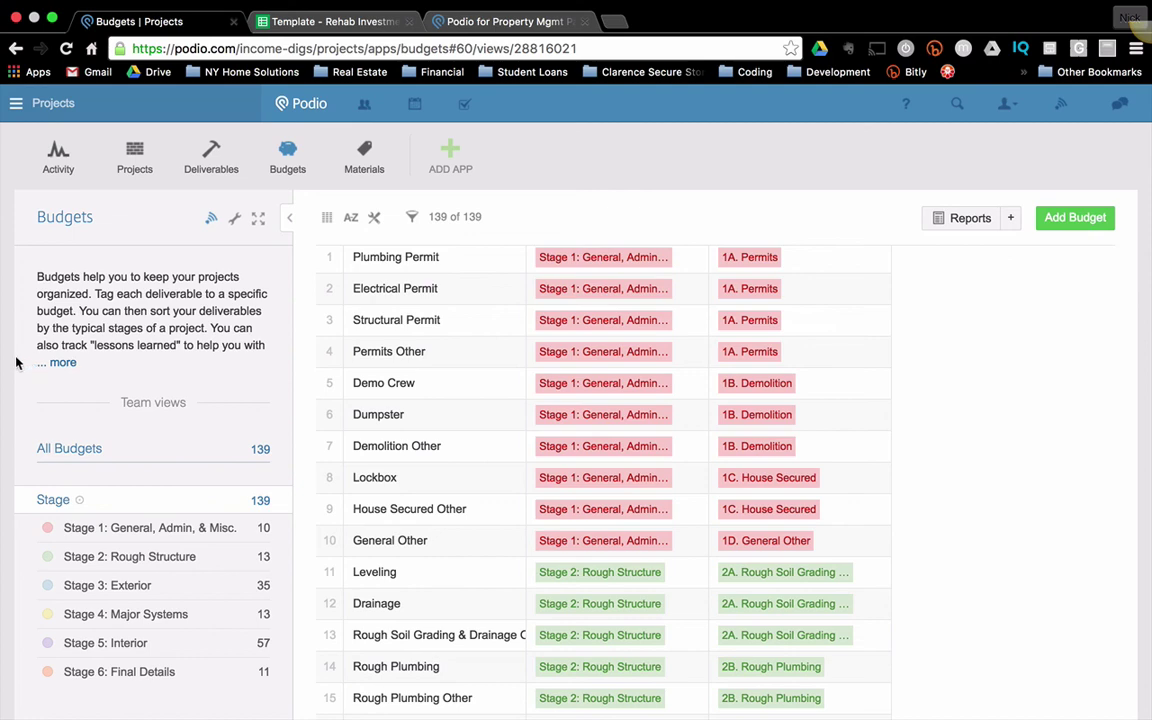
scroll(381, 327, up, 1)
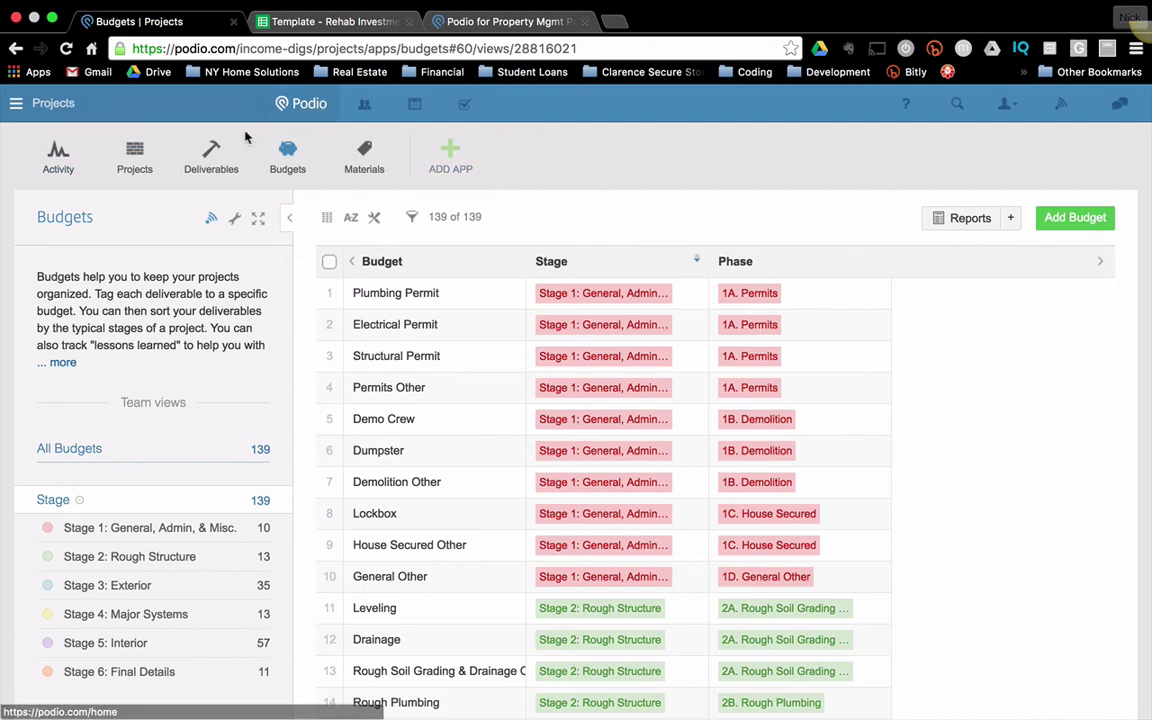
click(210, 166)
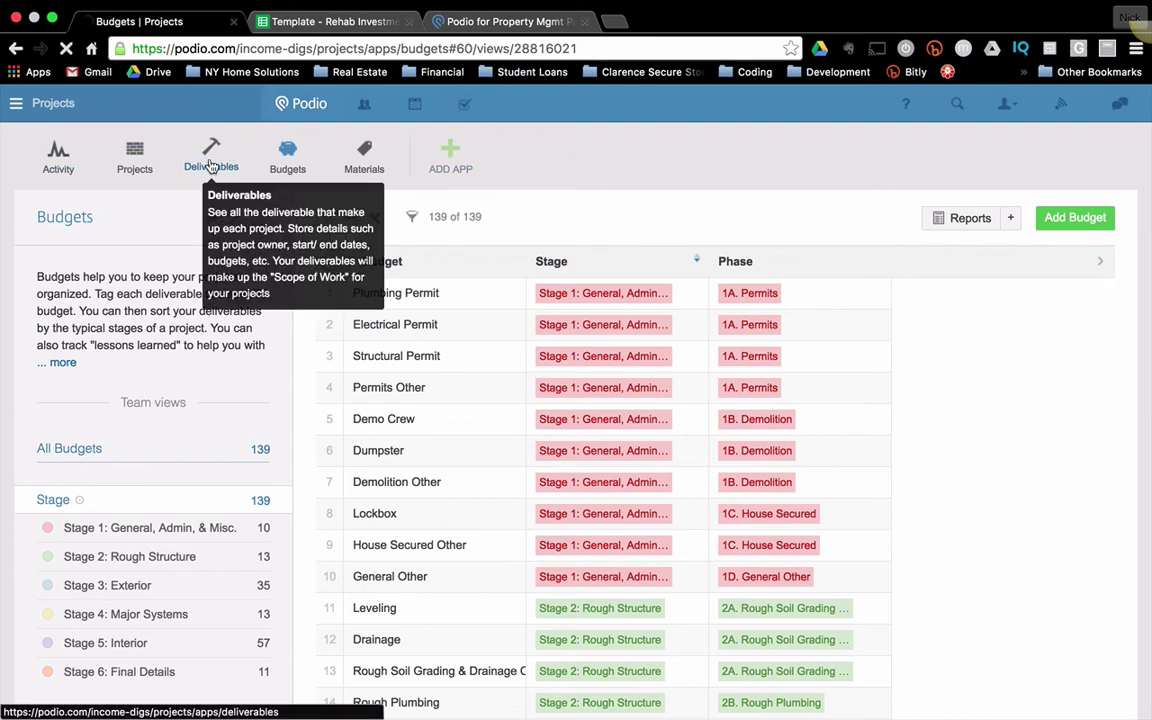